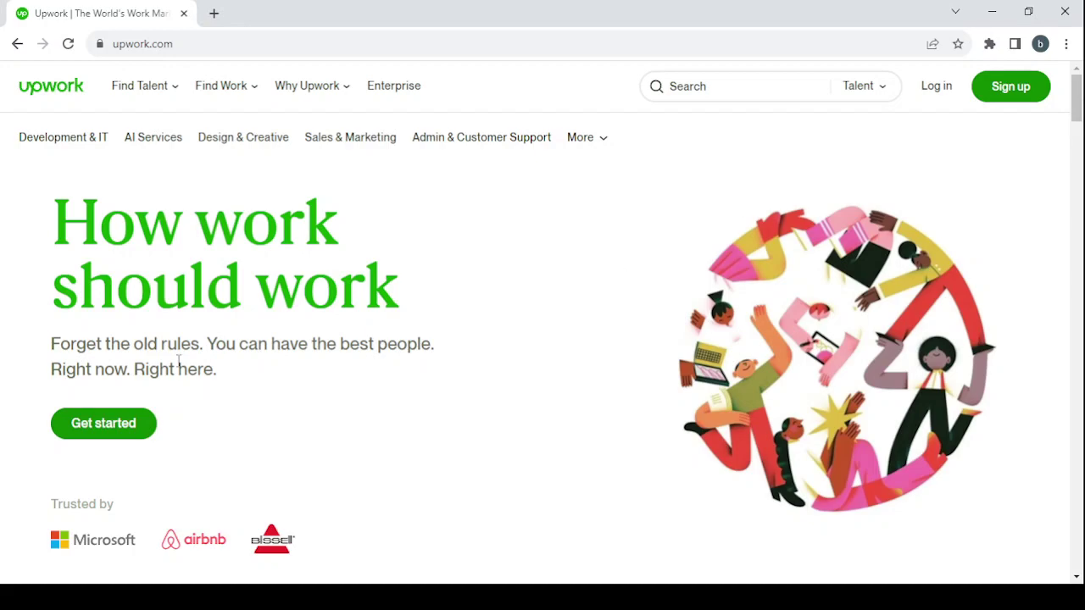
Open the account sign-up form as a freelancer looking for work and look over its fields
click(117, 417)
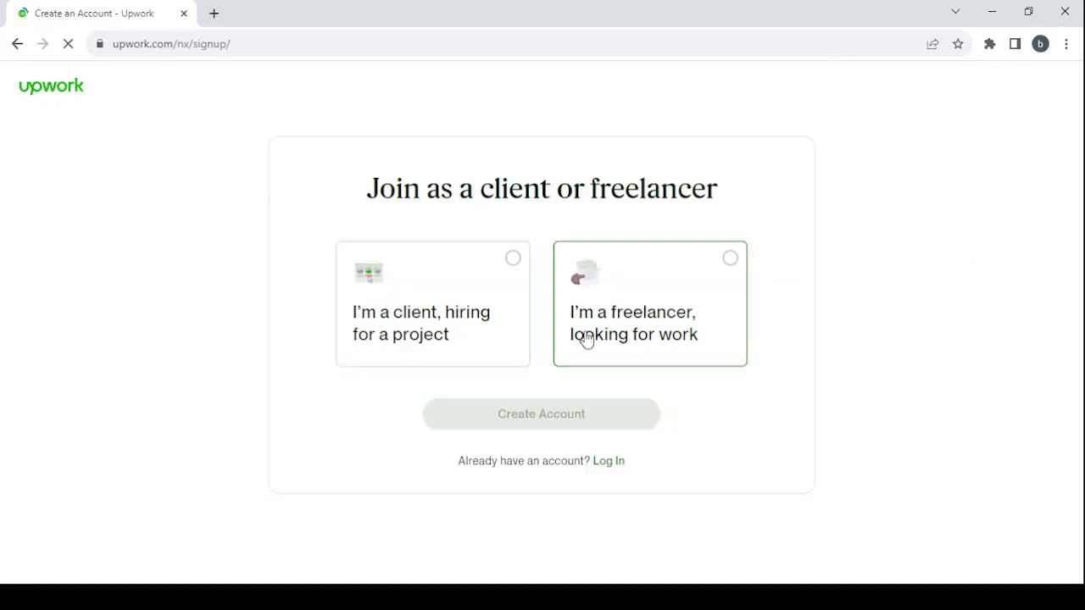
click(667, 281)
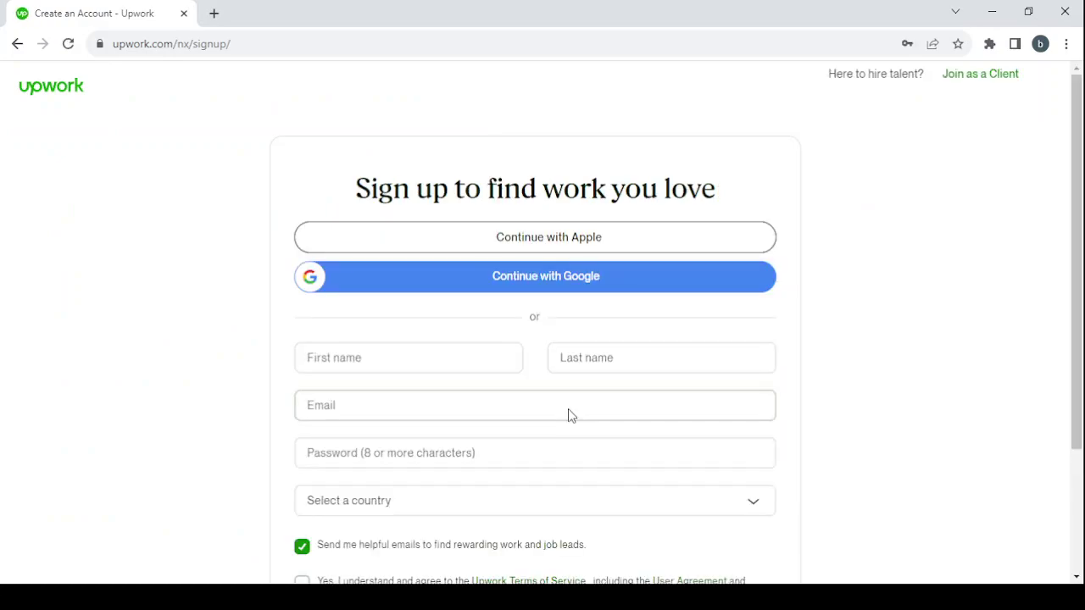
scroll(598, 317, down, 2)
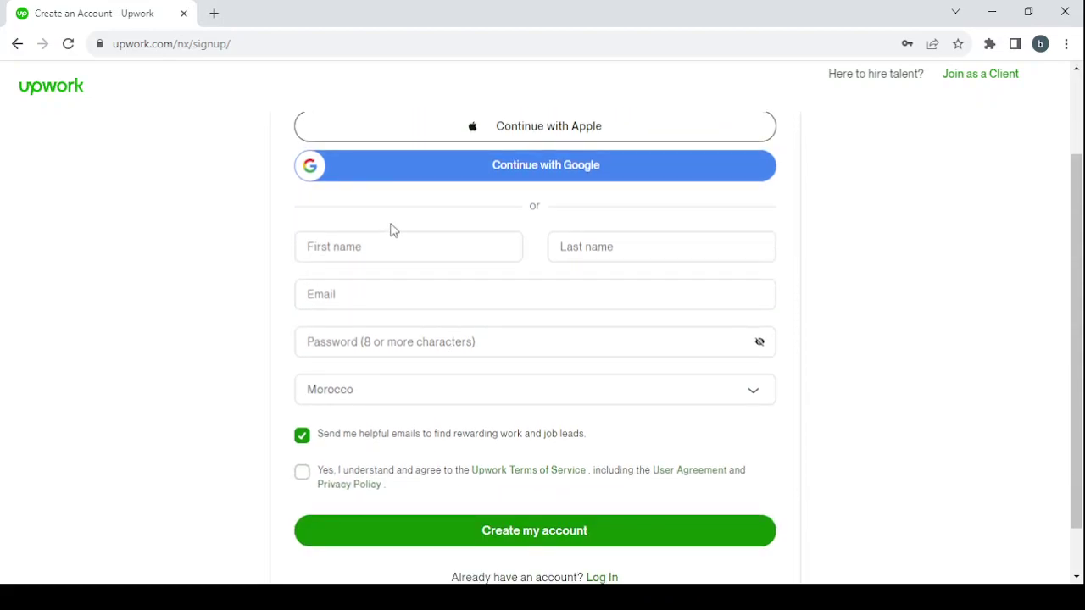
scroll(471, 349, down, 1)
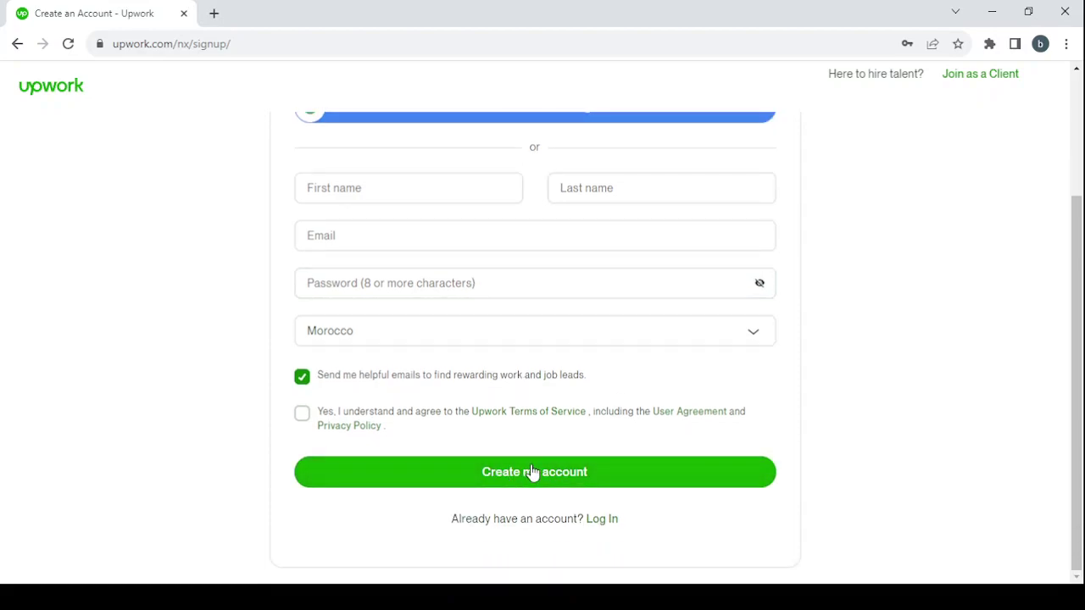
Switch to logging in to an existing account and log in with the saved e-mail address and account password
click(604, 520)
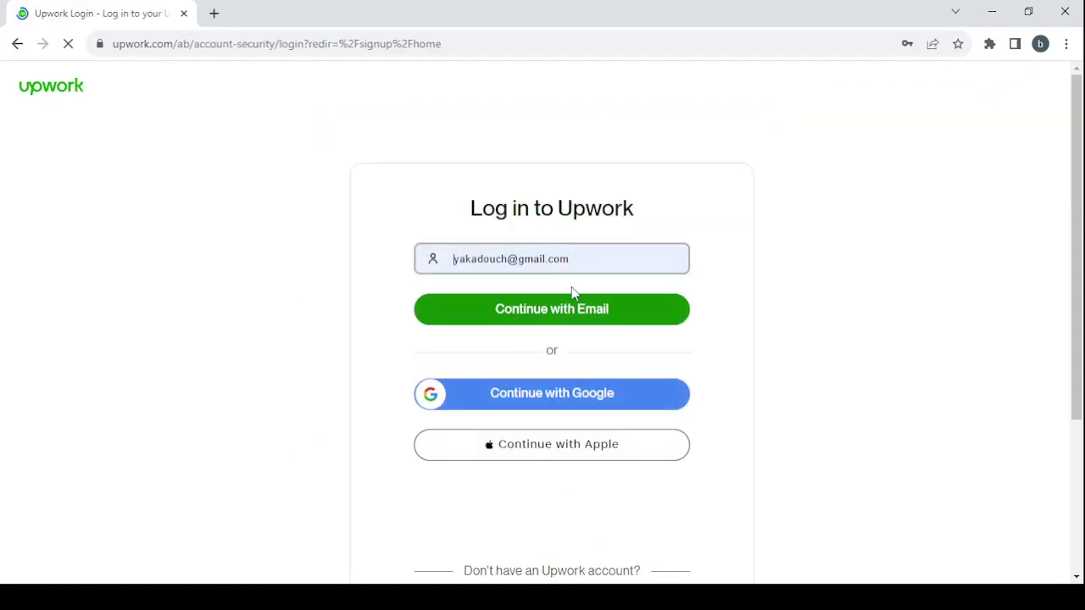
click(574, 311)
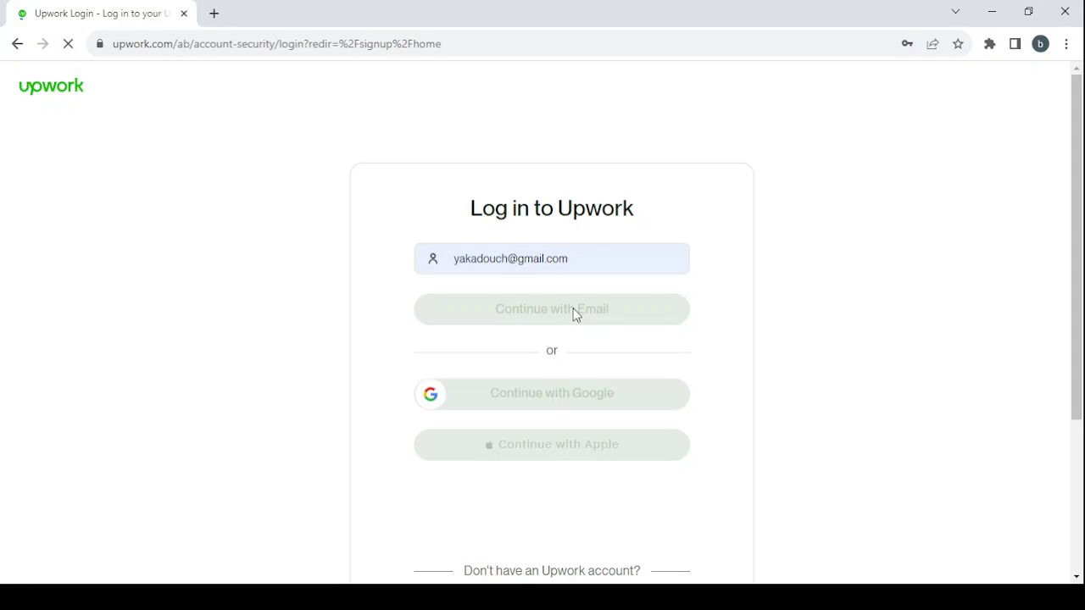
click(562, 294)
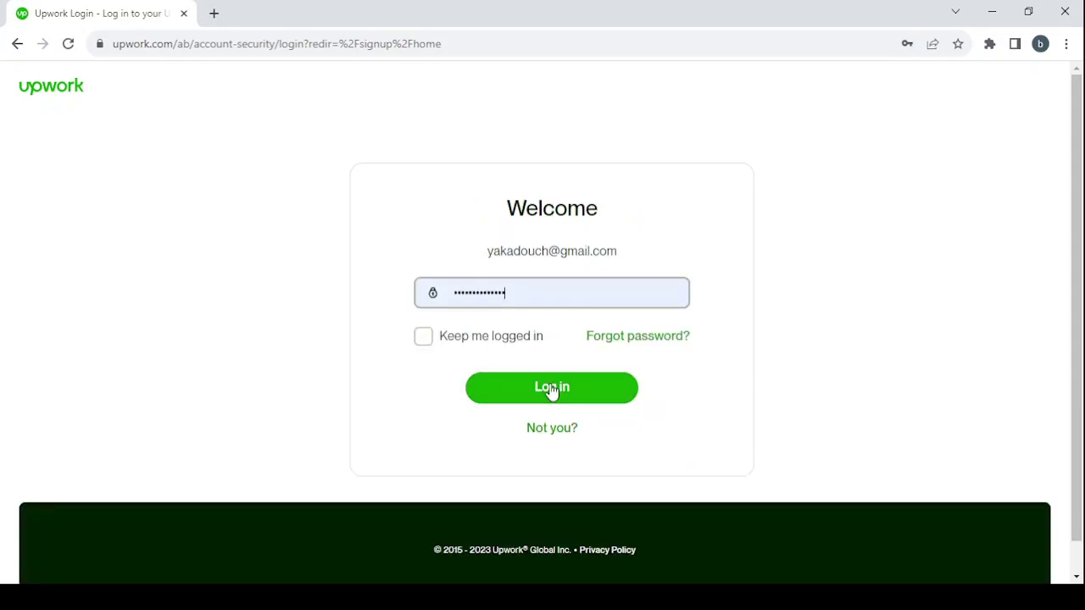
click(552, 389)
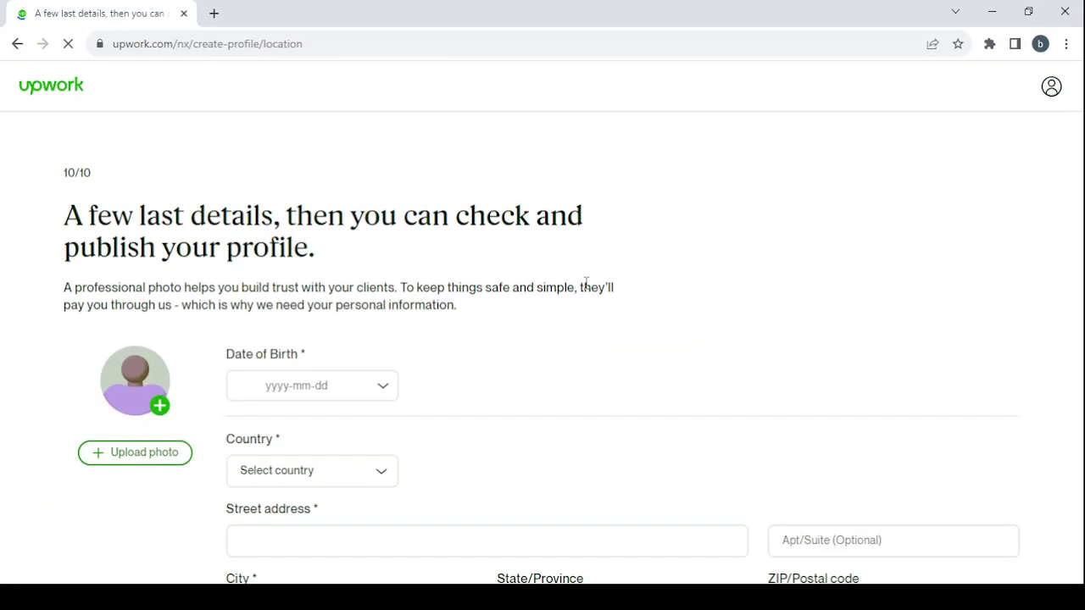
Go back through all profile setup pages, from the final personal details page to the welcome page
scroll(548, 359, down, 3)
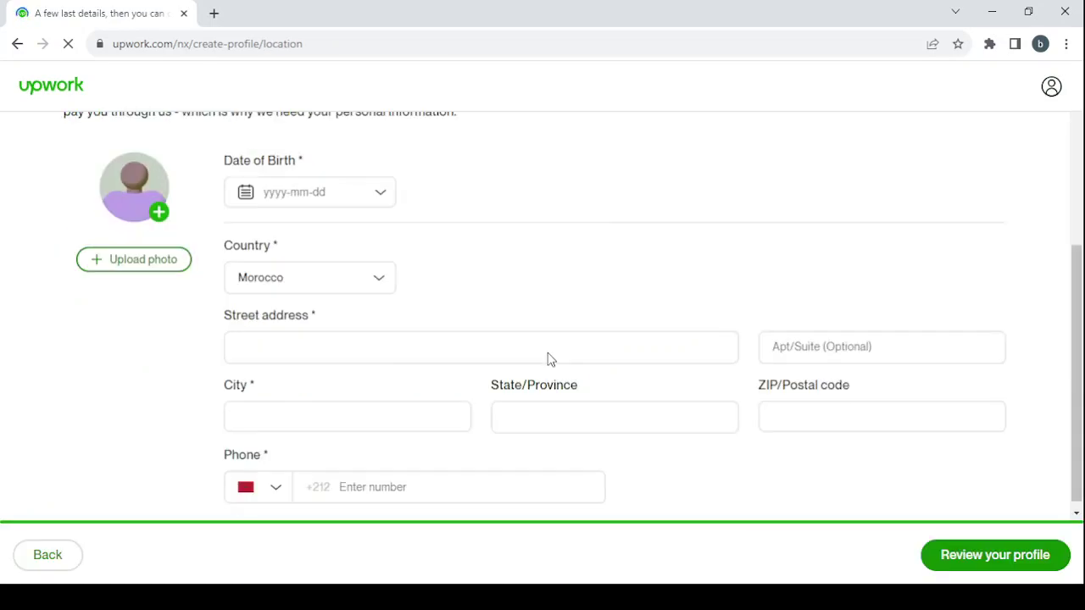
scroll(547, 360, up, 2)
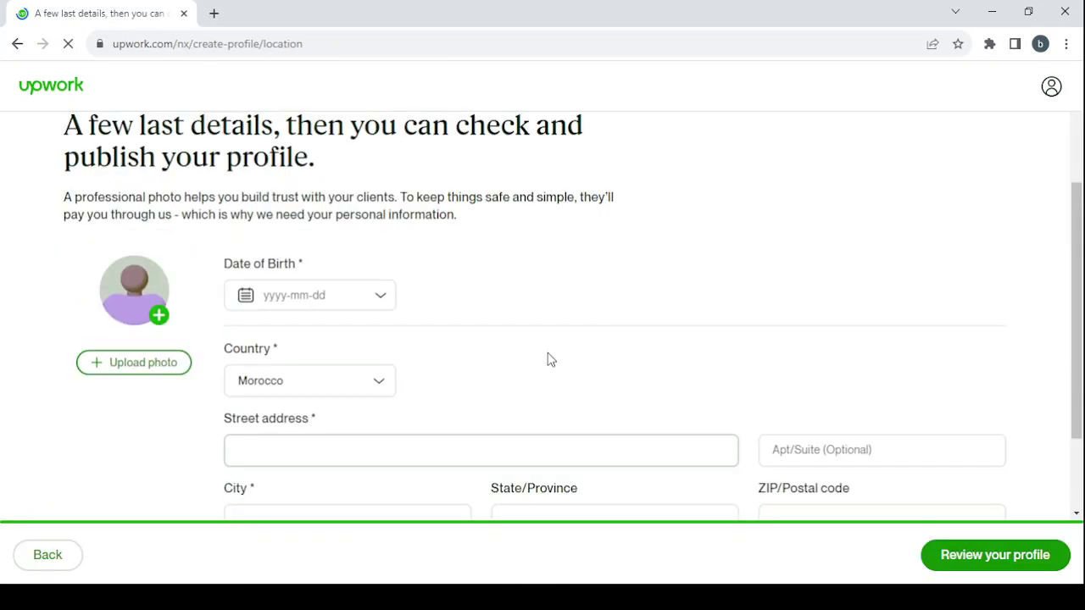
click(48, 559)
click(47, 559)
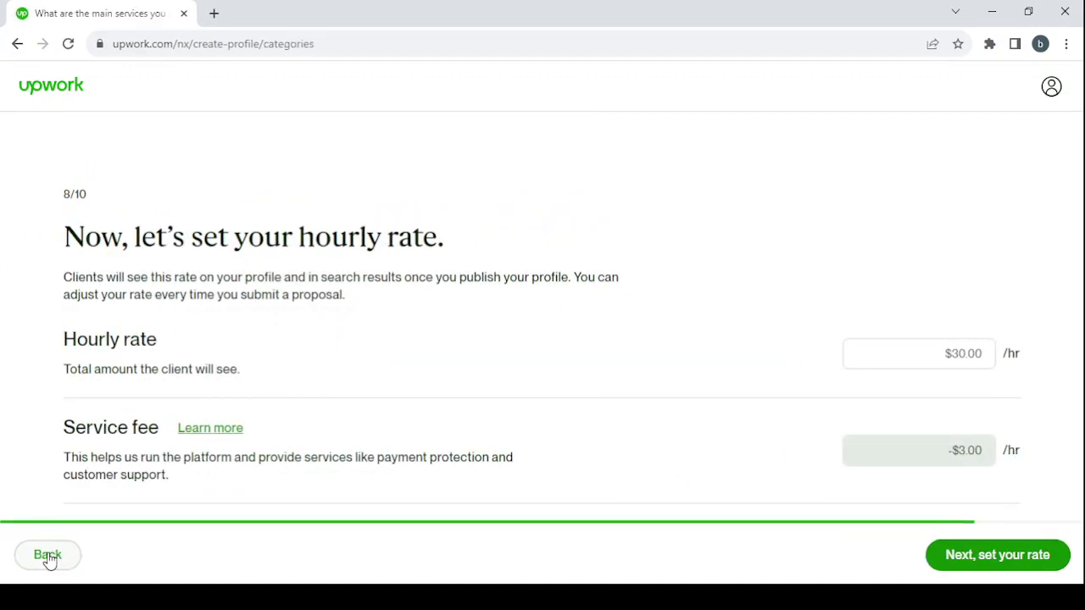
click(48, 559)
click(47, 558)
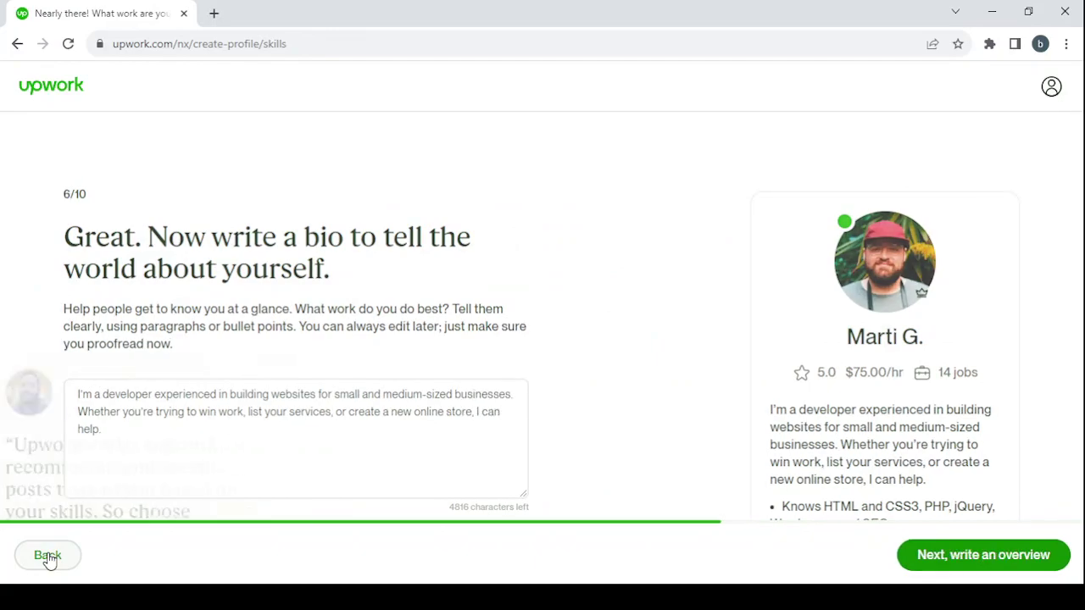
click(47, 558)
click(47, 558)
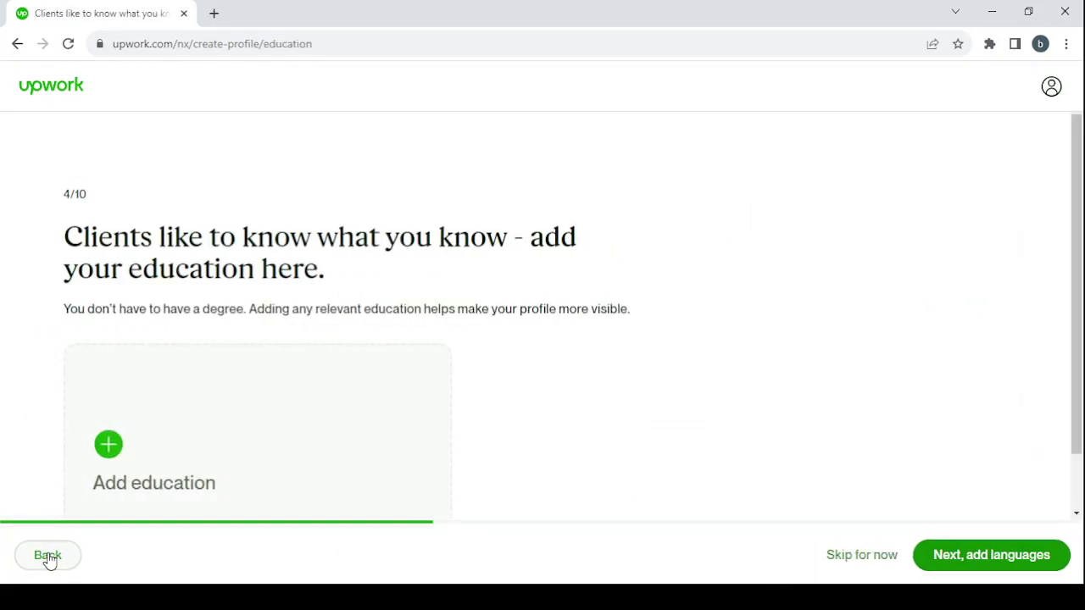
click(48, 557)
click(47, 558)
click(47, 558)
click(48, 557)
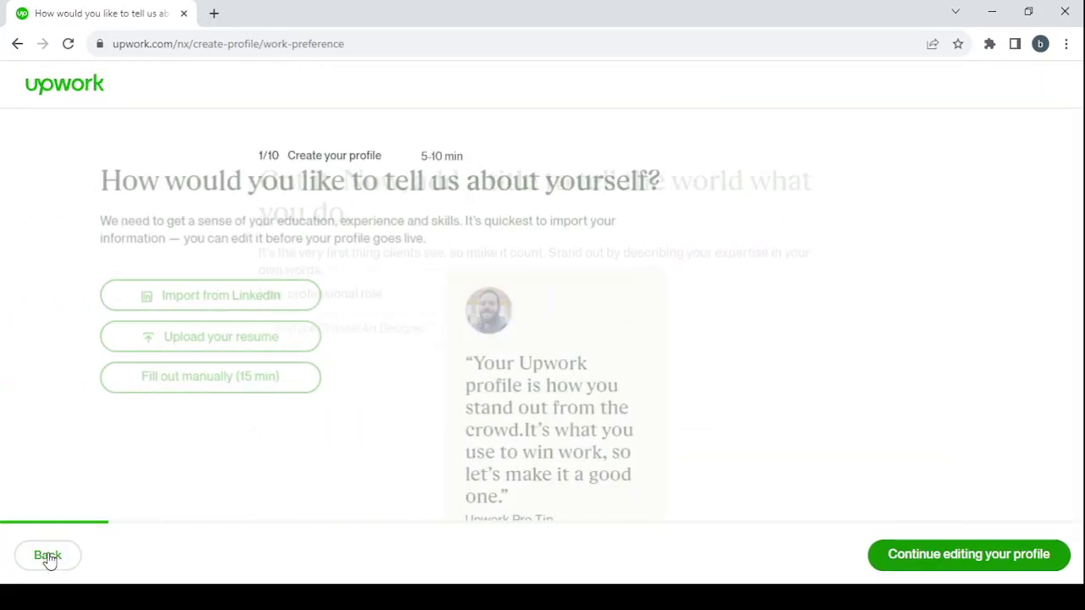
click(47, 558)
click(47, 558)
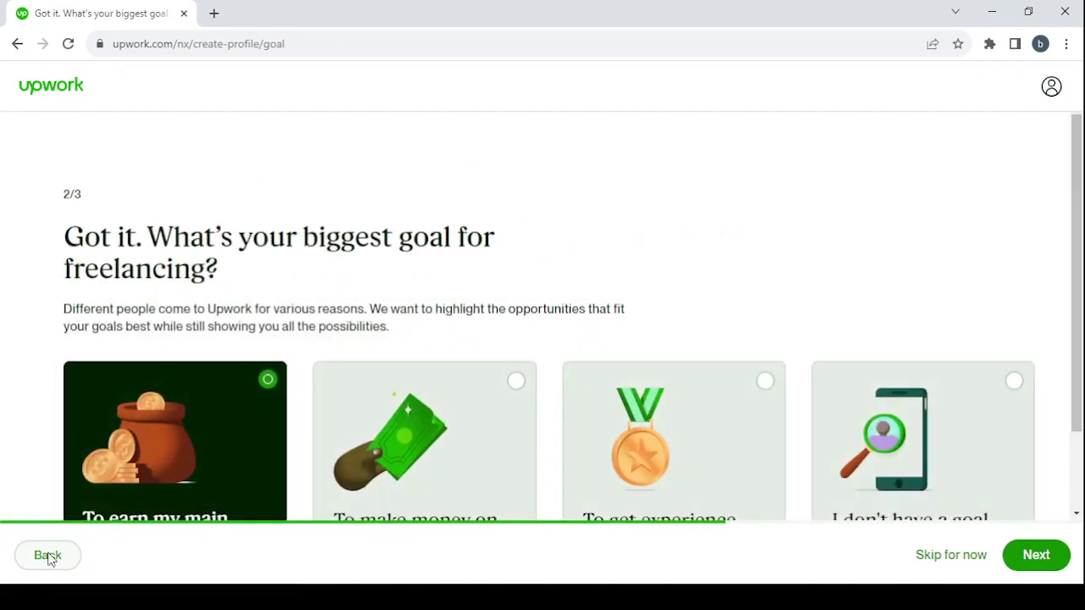
click(47, 557)
double_click(48, 559)
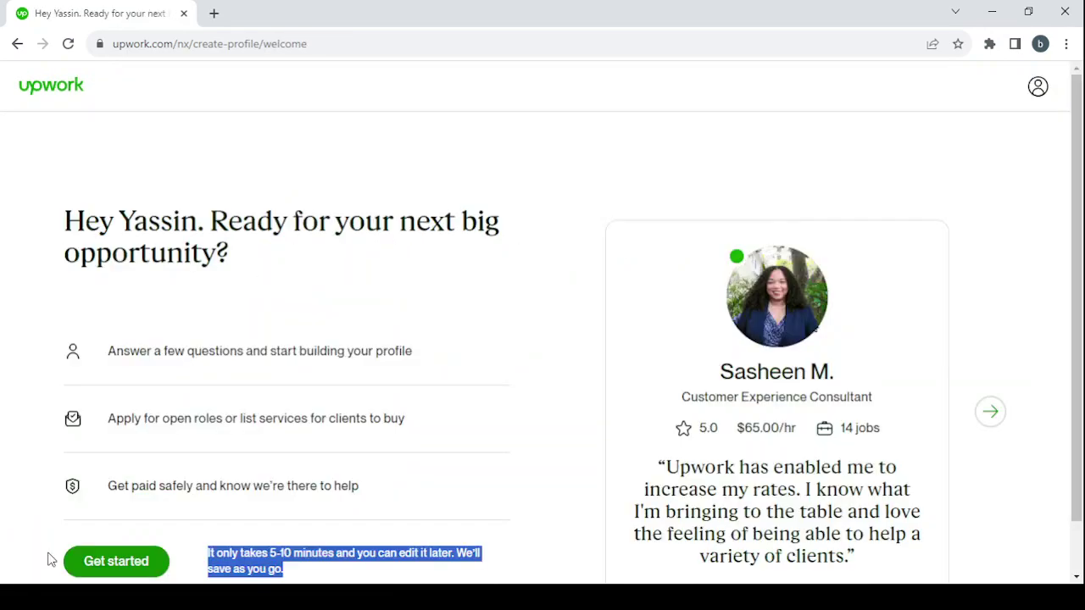
click(530, 342)
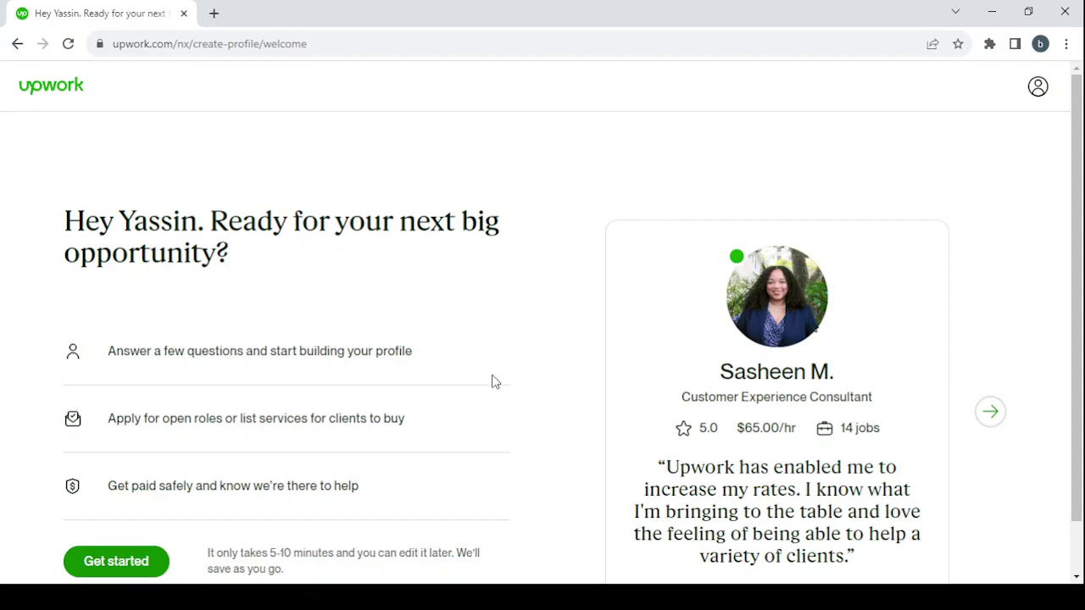
Start the profile questionnaire and answer the freelancing experience question with "I am brand new to this"
scroll(496, 381, down, 1)
click(134, 508)
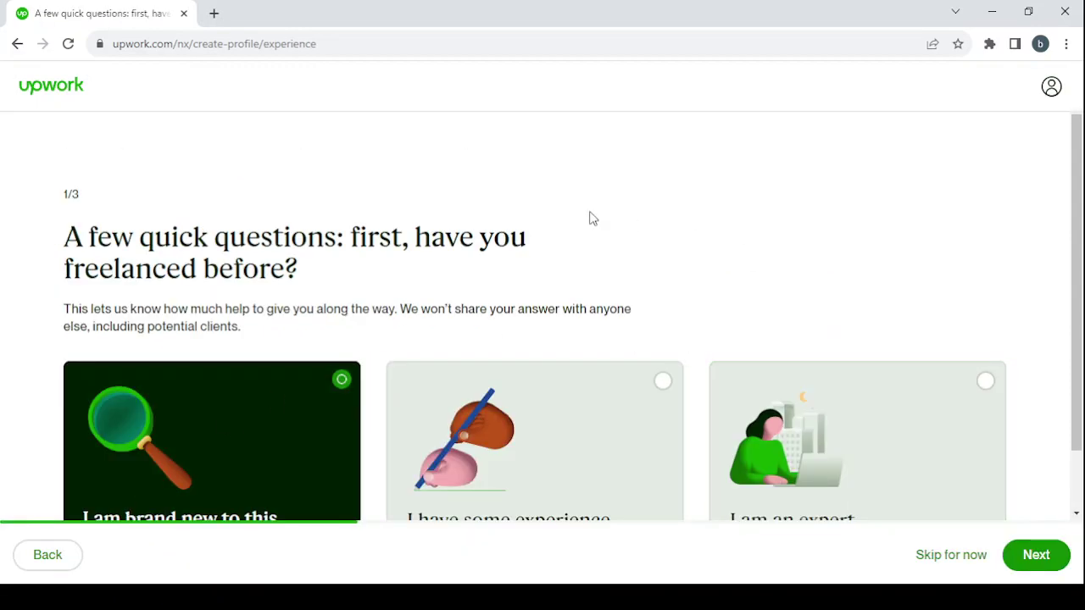
scroll(990, 298, down, 1)
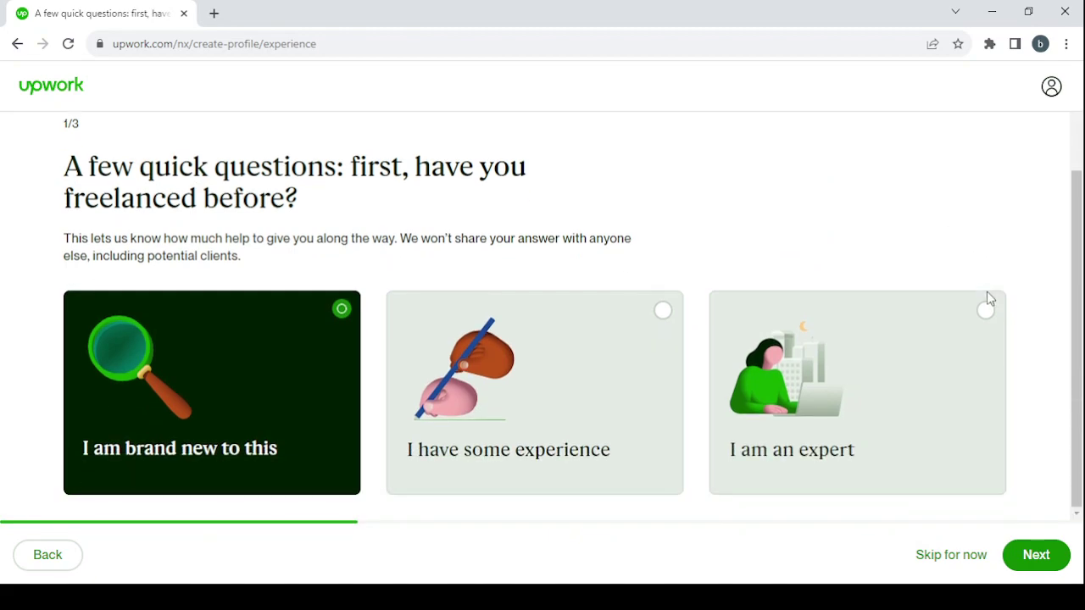
scroll(990, 298, up, 1)
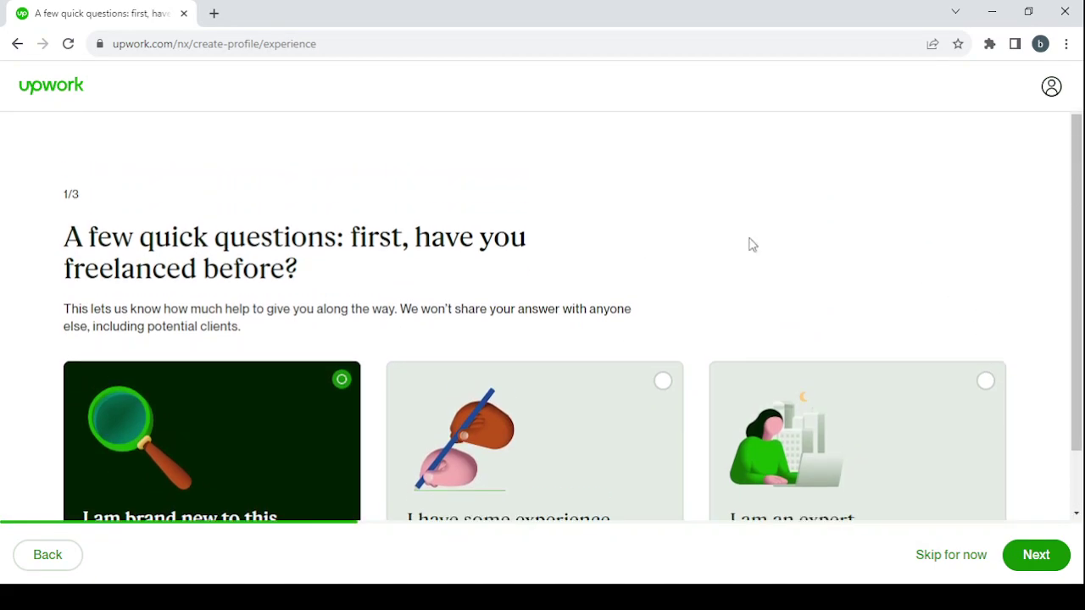
scroll(916, 286, down, 1)
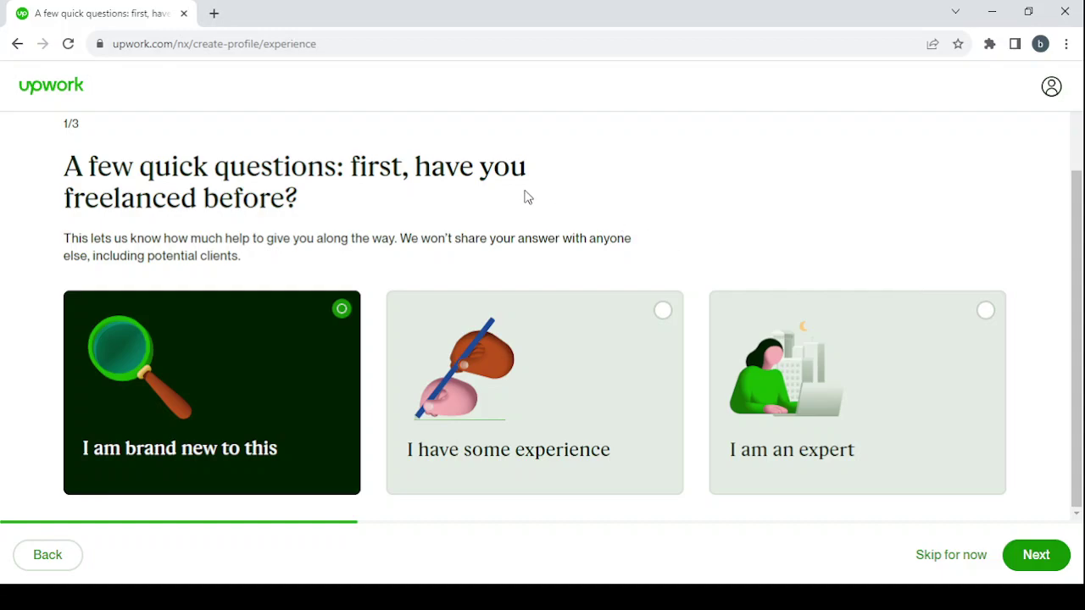
click(1037, 555)
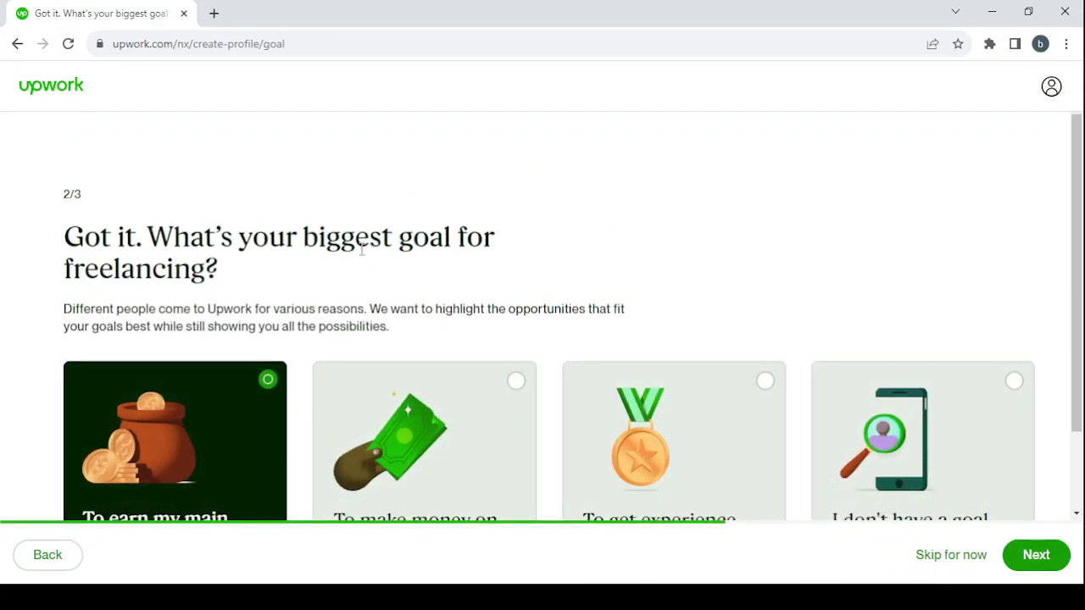
Submit "To earn my main income" as the goal and keep both work preferences plus contract-to-hire opportunities selected
scroll(867, 331, down, 2)
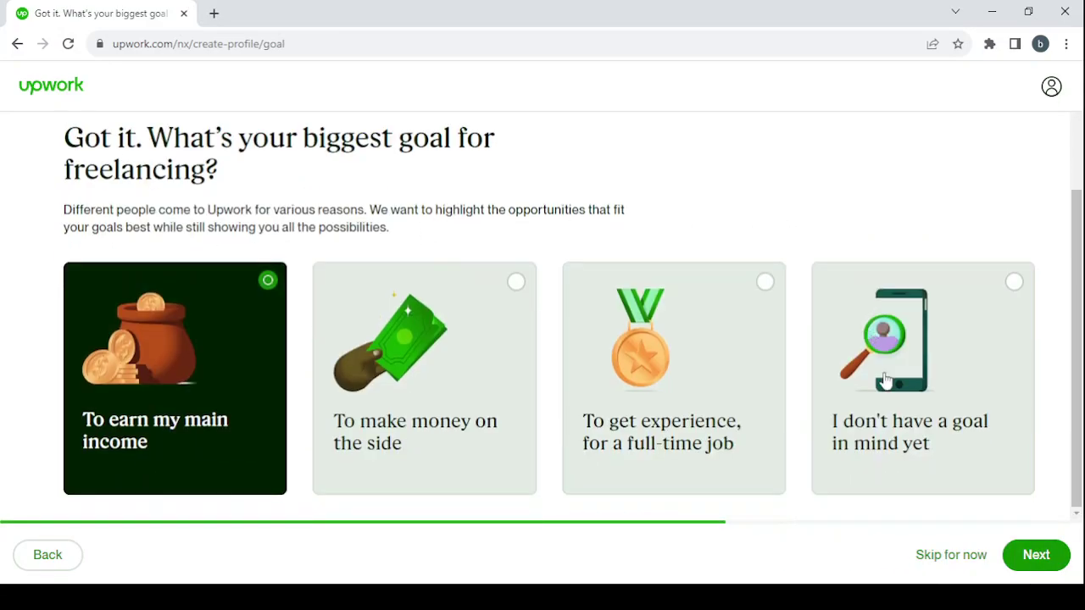
click(1047, 555)
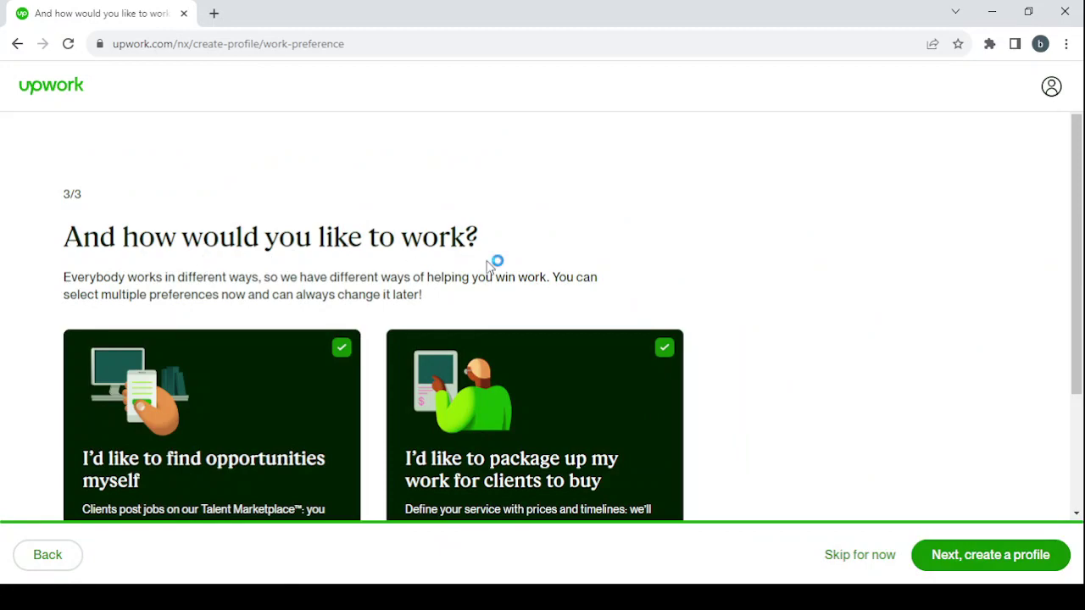
scroll(886, 362, down, 2)
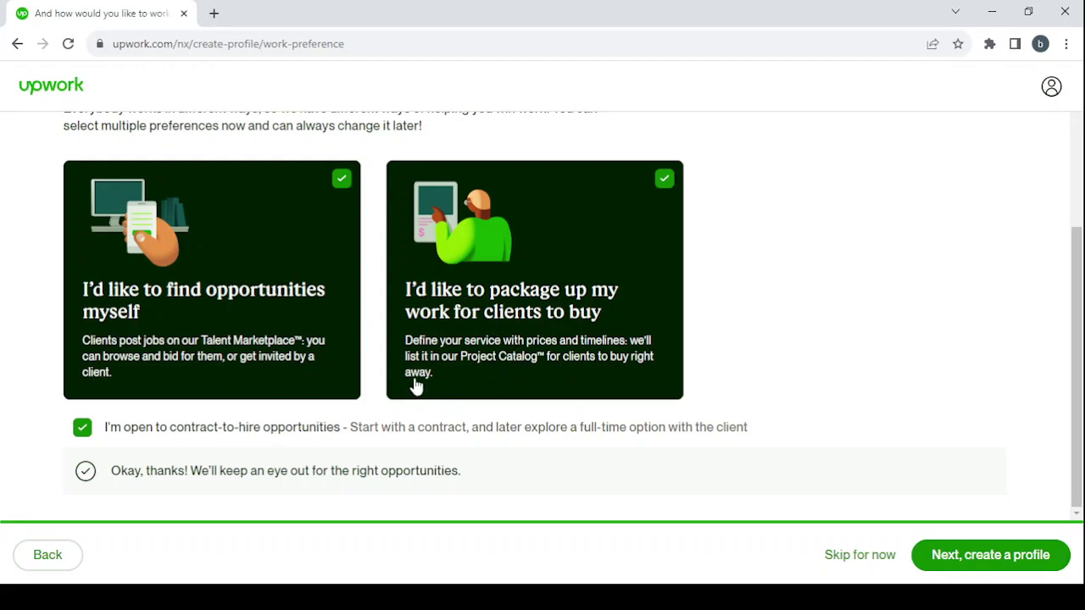
click(988, 556)
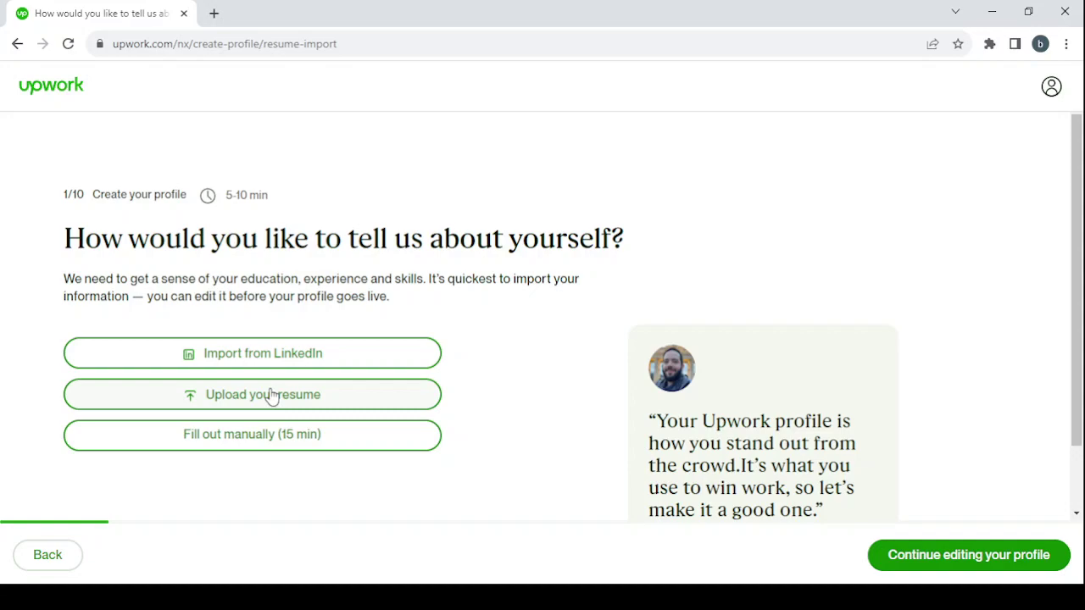
Start a new, manually filled-out profile and submit "Web Scraping Specialist" as the professional role
click(259, 447)
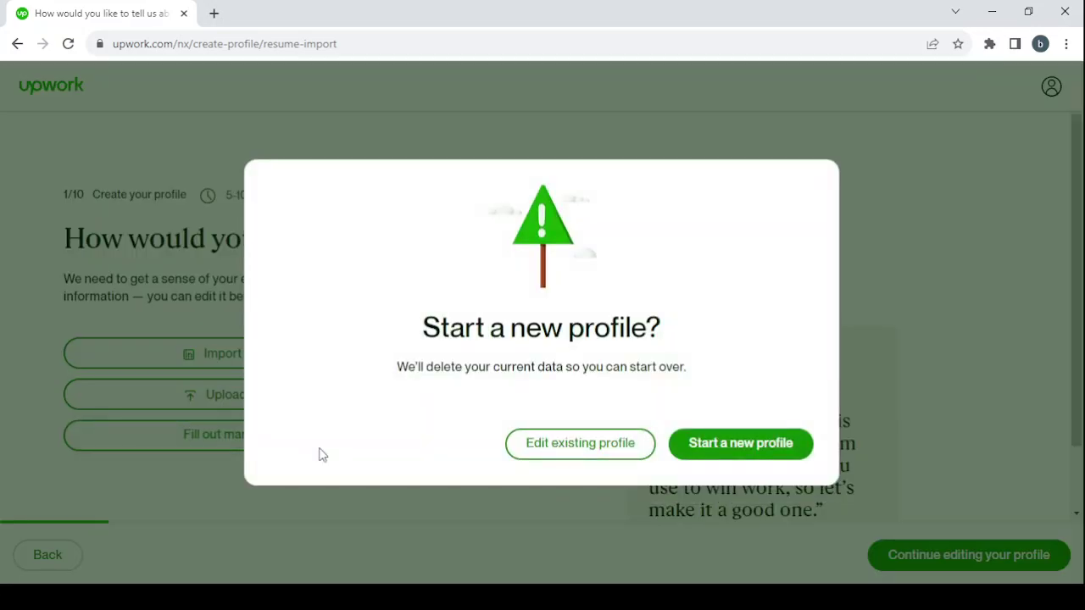
click(734, 455)
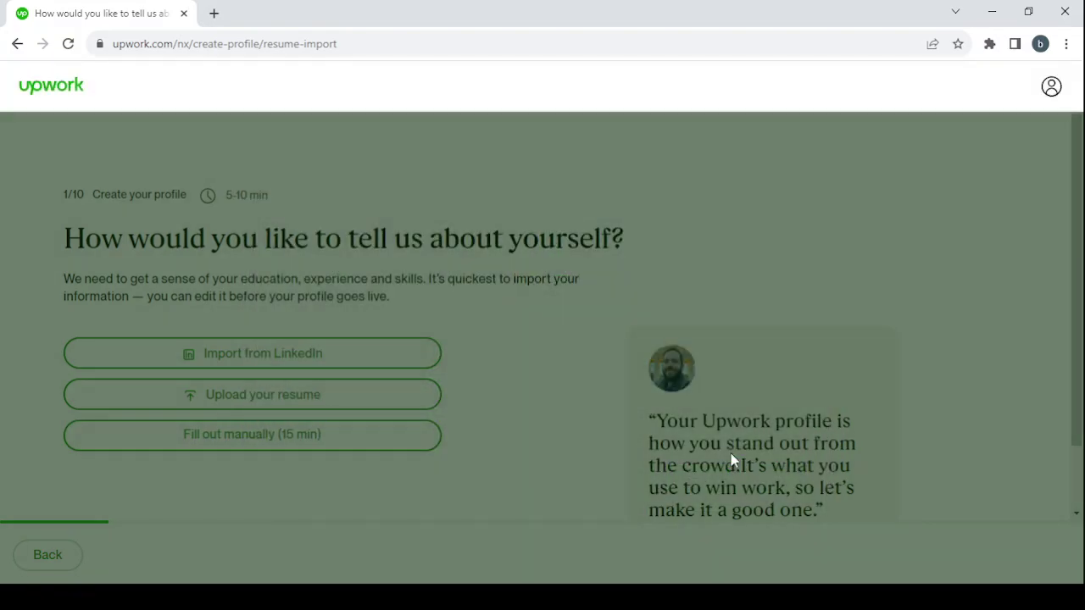
click(139, 385)
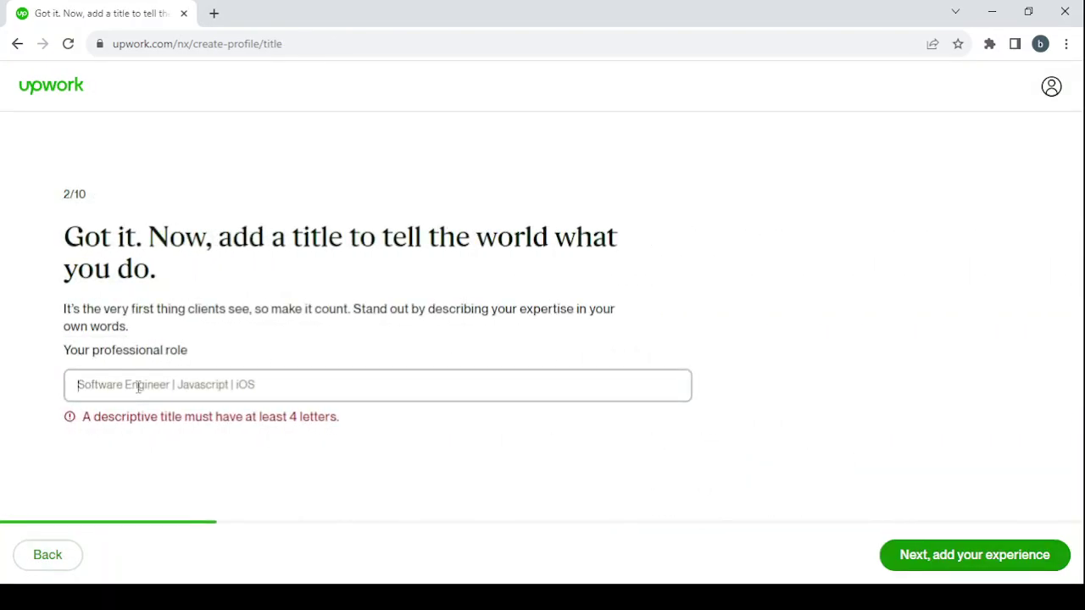
text(Web Scraping Specialist)
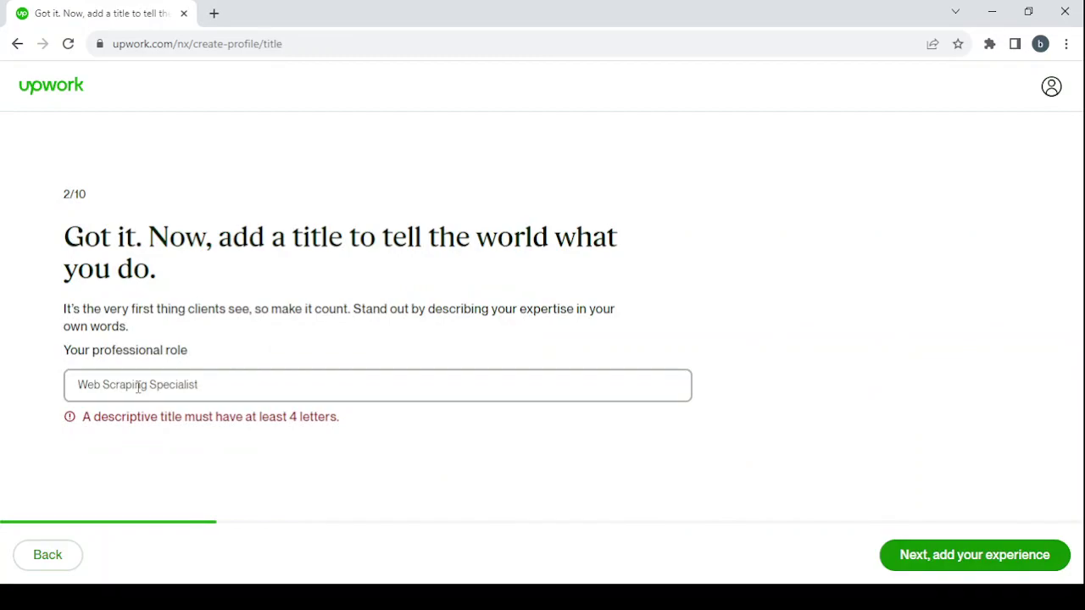
click(1011, 559)
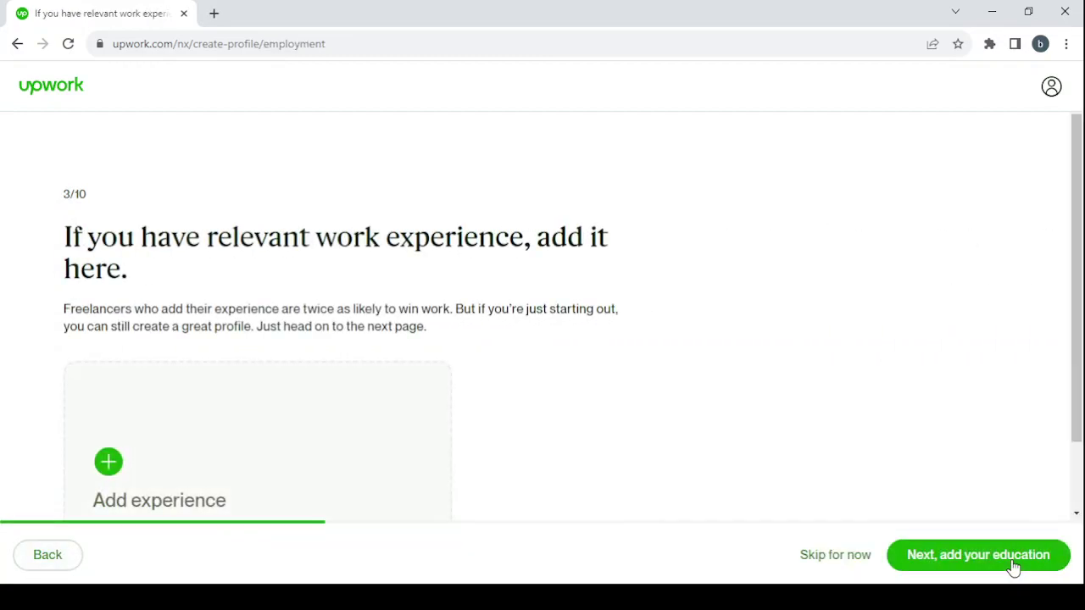
View the form for adding work experience, close it without an entry and skip the experience section
scroll(298, 286, down, 1)
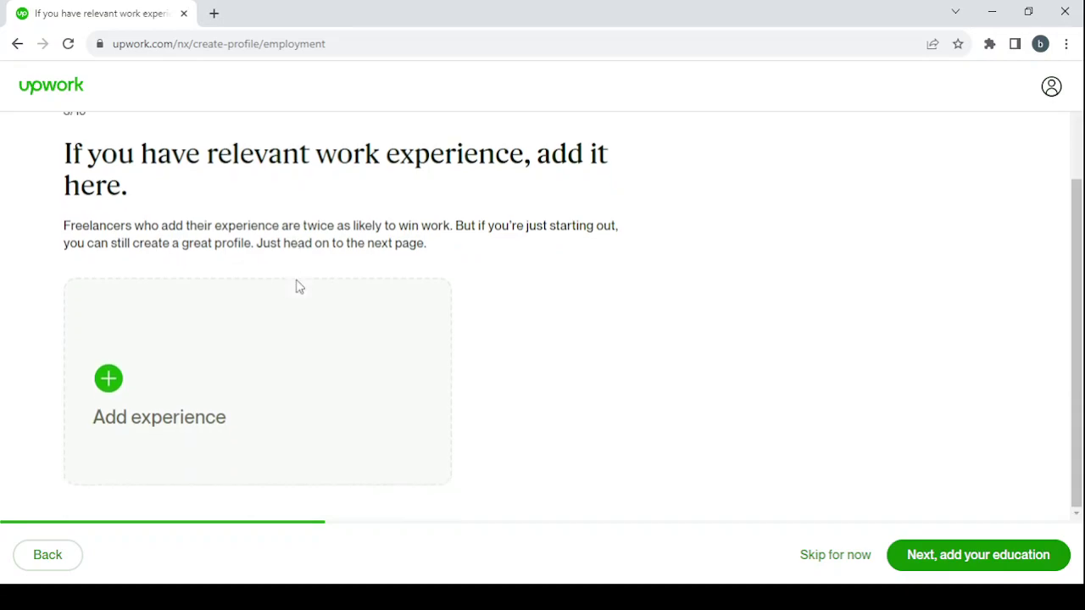
click(110, 381)
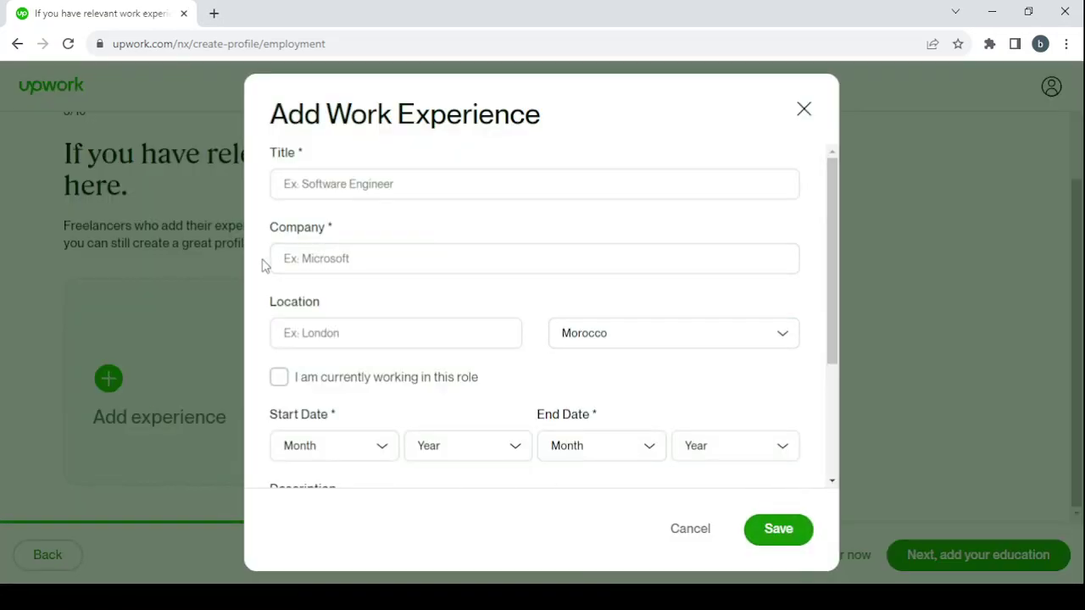
click(961, 427)
click(822, 555)
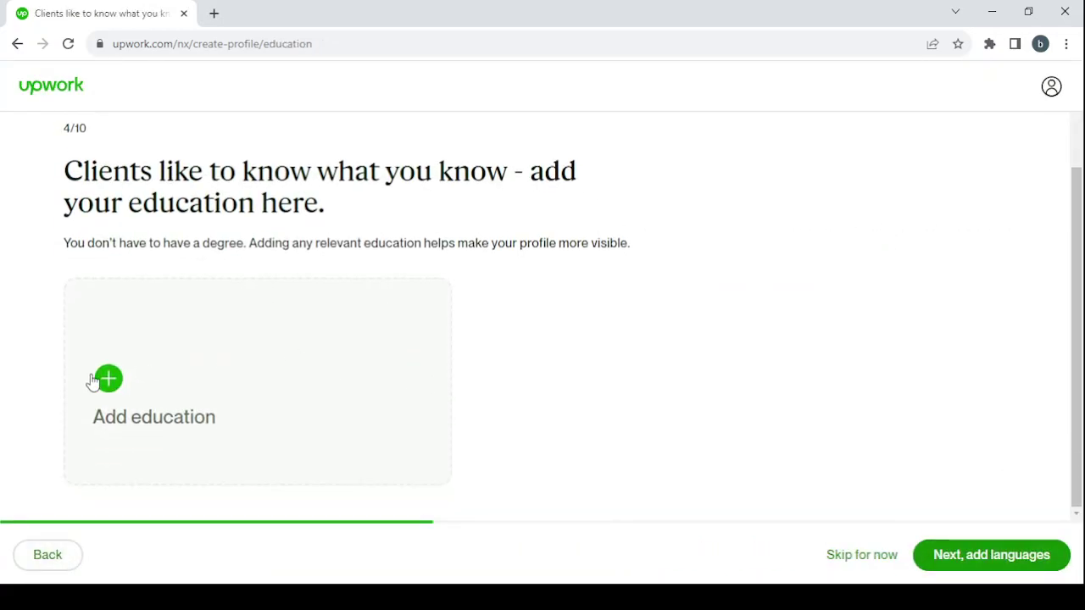
View the form for adding education history, close it without an entry and skip the education section
click(121, 386)
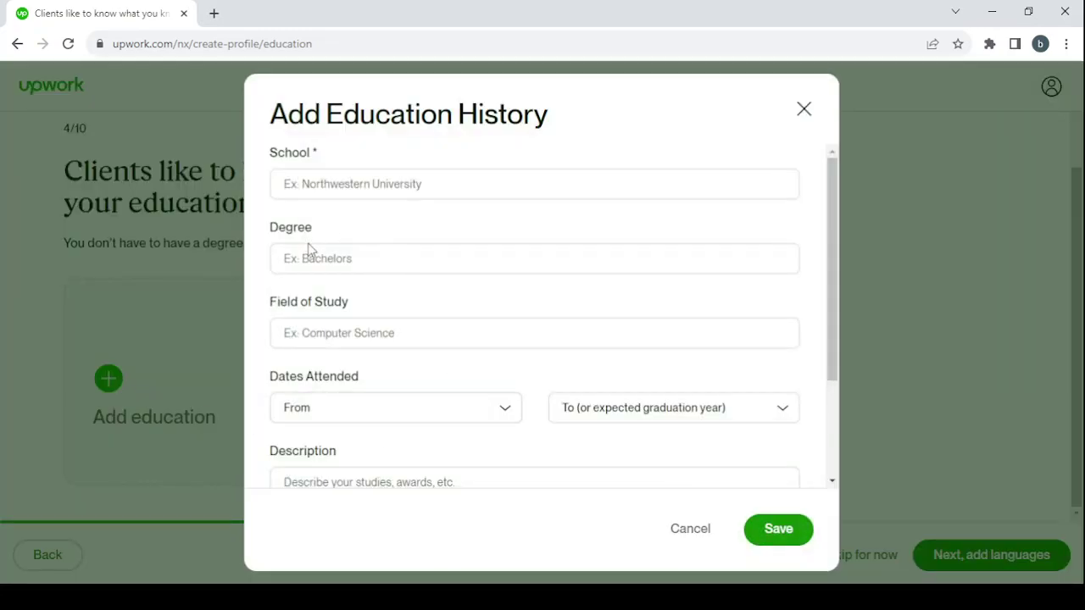
click(966, 330)
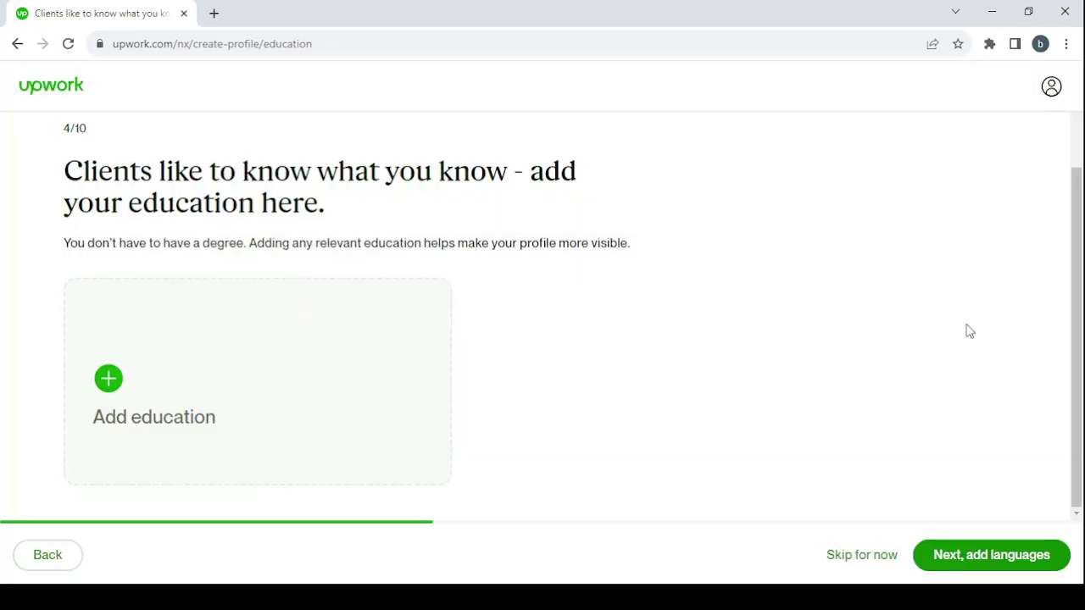
click(859, 557)
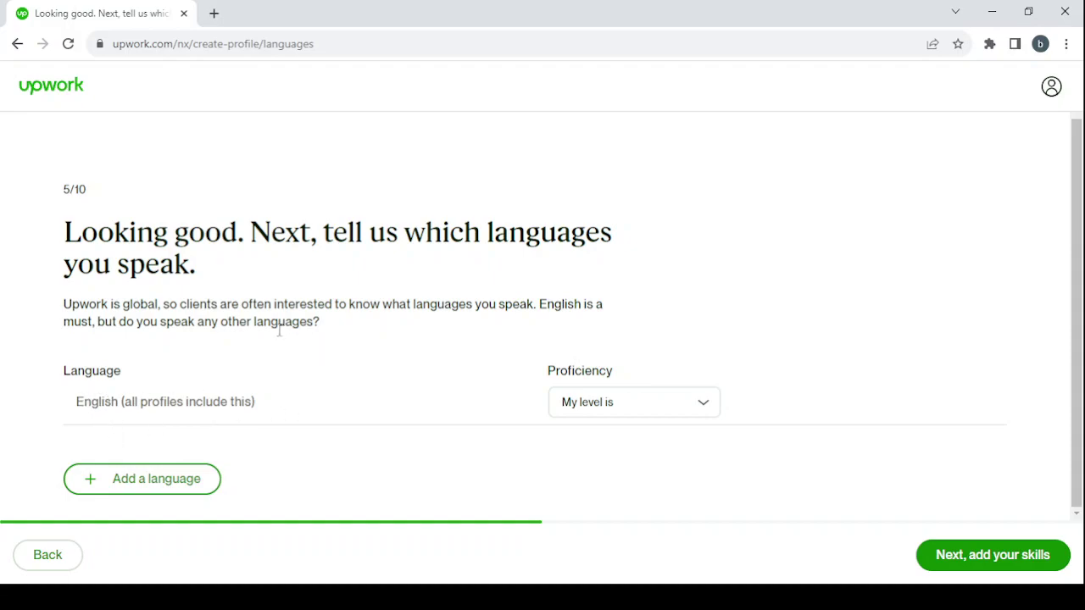
Set the English proficiency to Conversational and add two more language entries
click(678, 403)
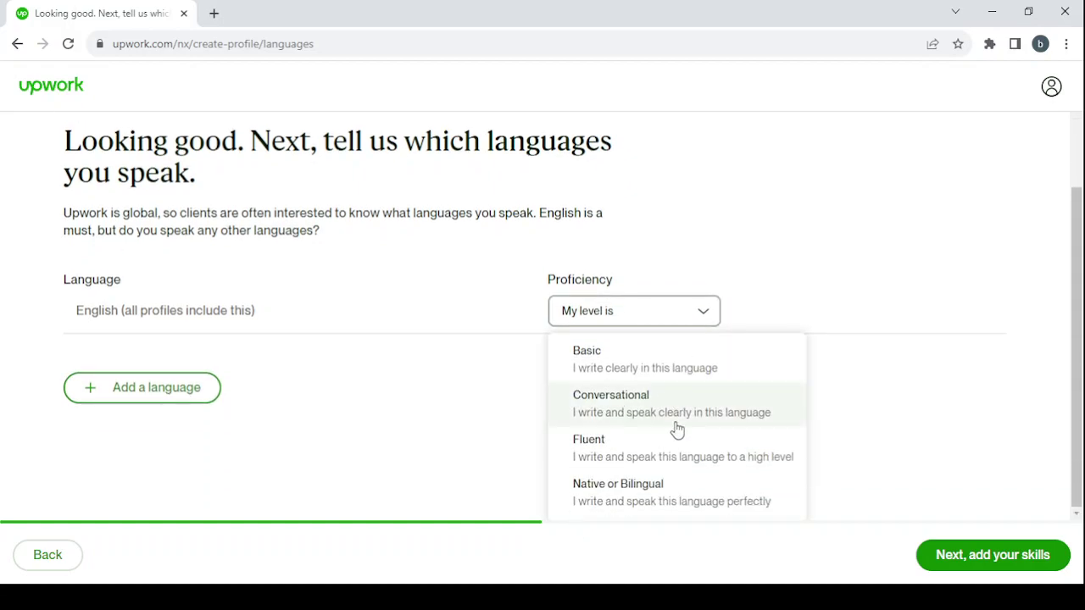
click(677, 412)
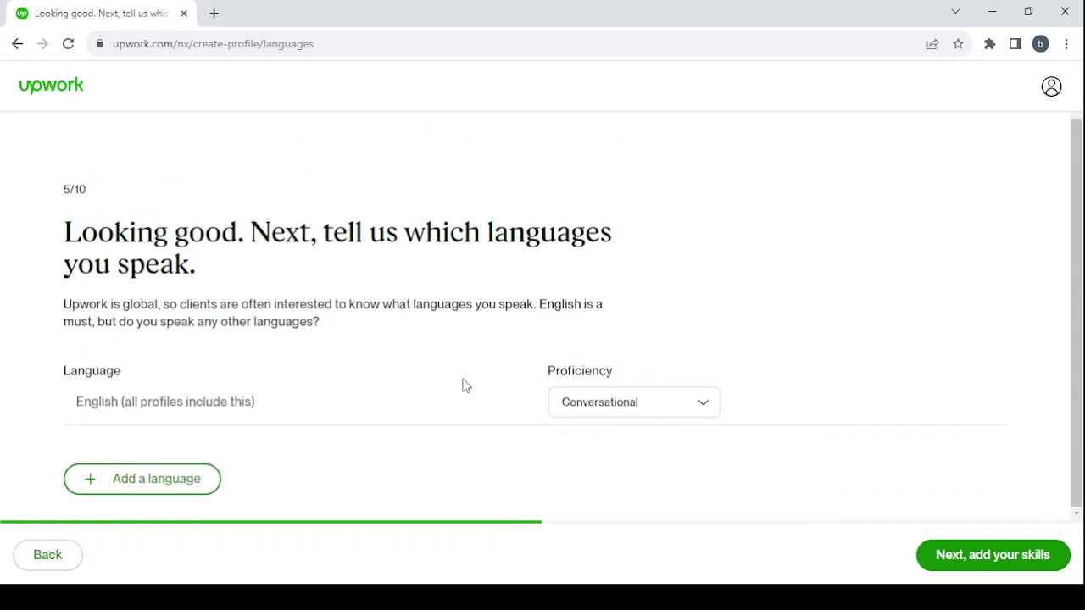
click(133, 487)
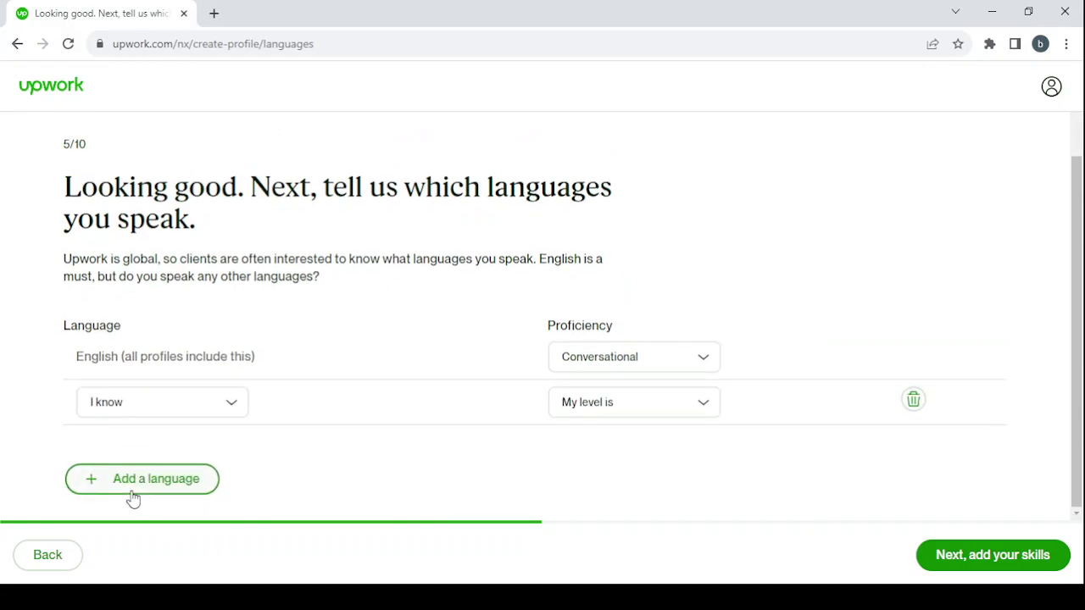
click(133, 498)
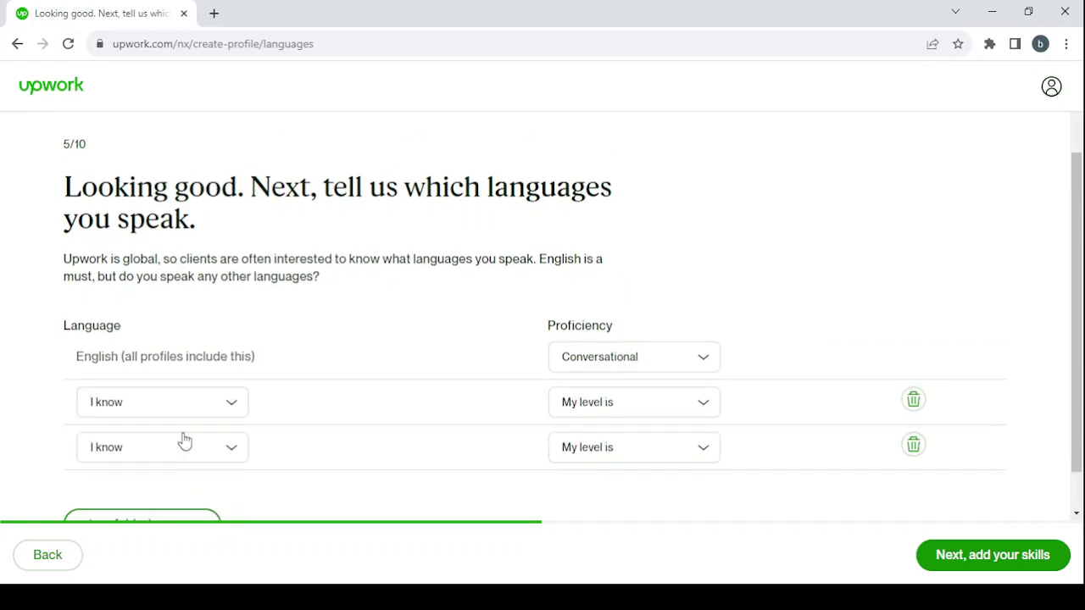
Choose Arabic for the first added language and French for the second
click(214, 415)
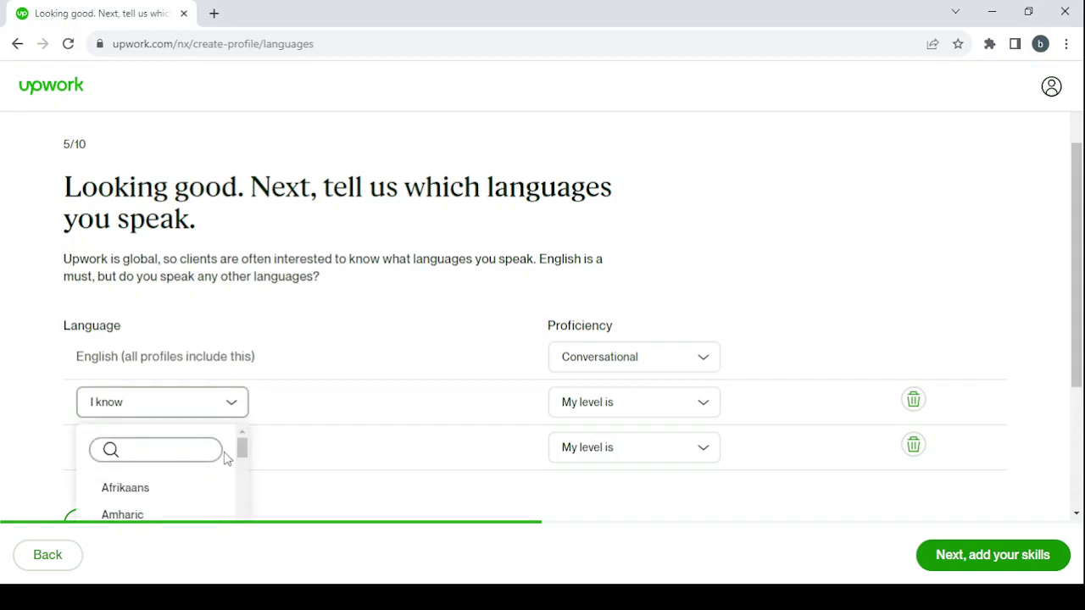
scroll(193, 462, down, 1)
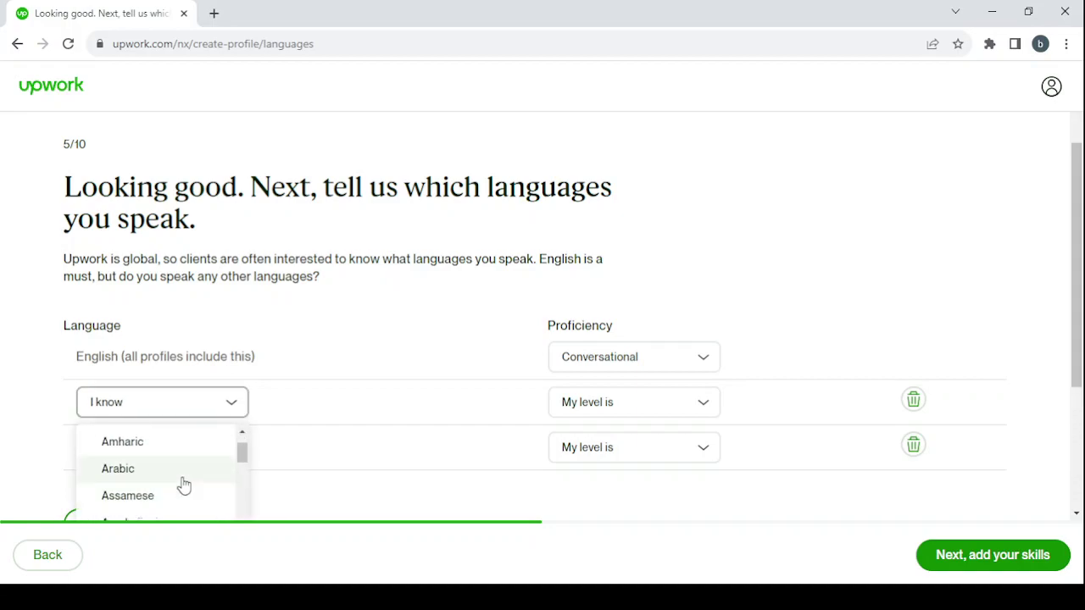
click(183, 481)
click(164, 446)
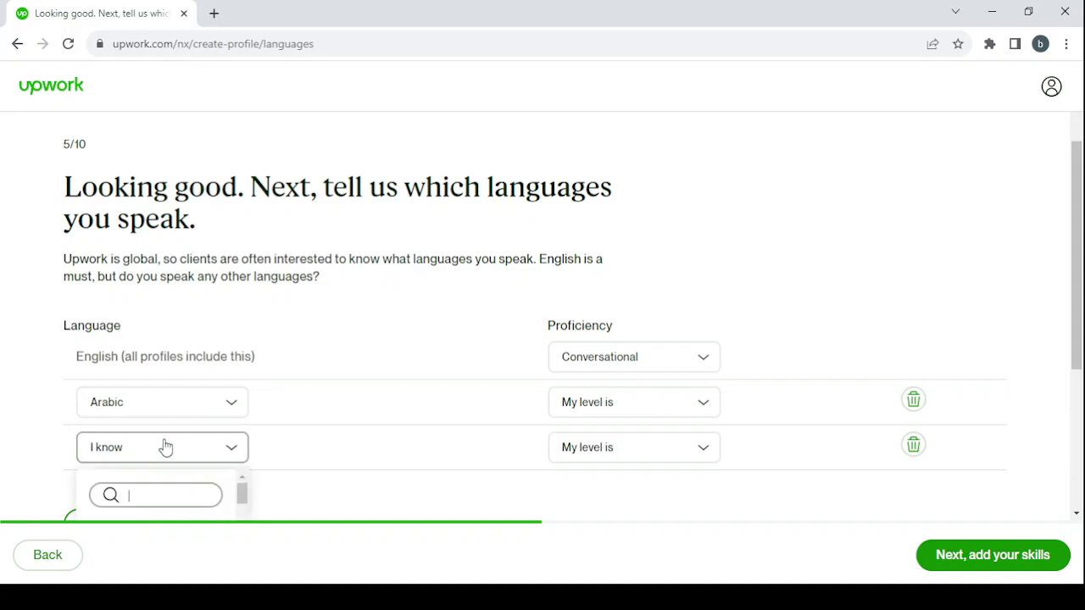
text(d)
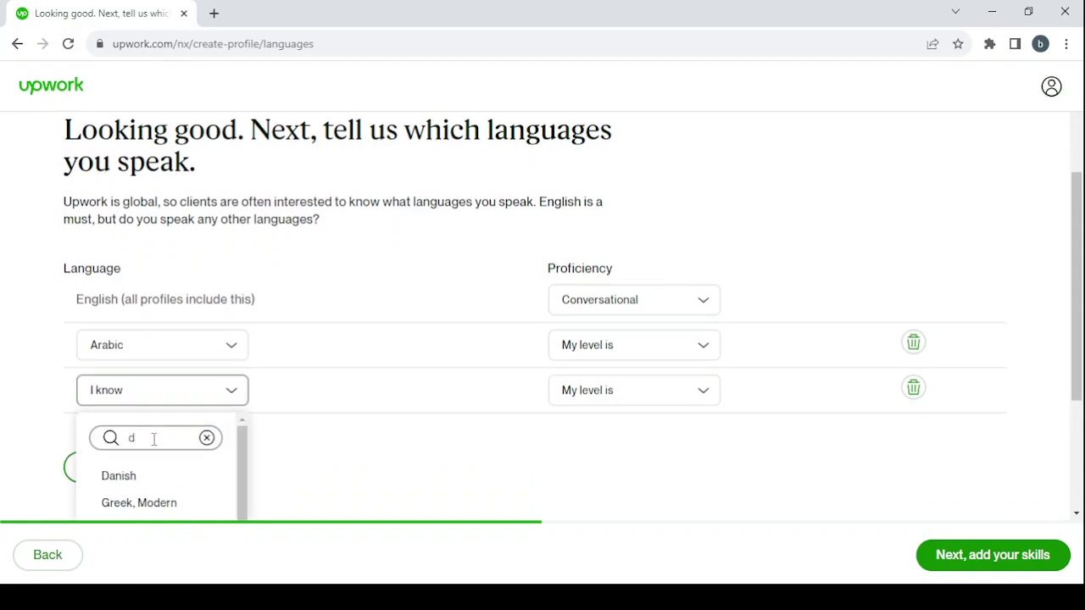
key(BackSpace)
text(fren)
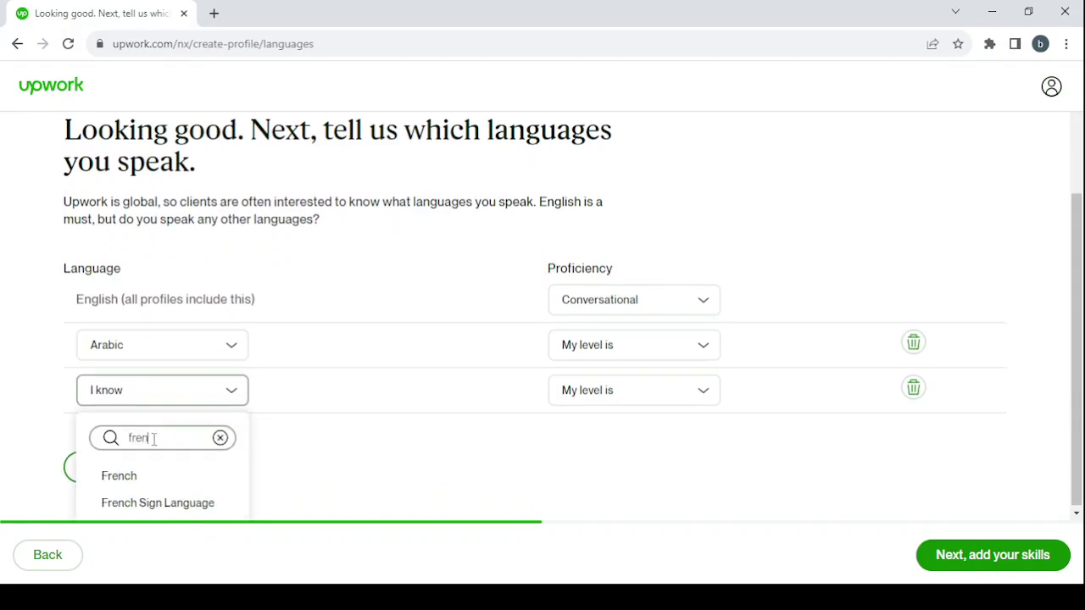
click(146, 485)
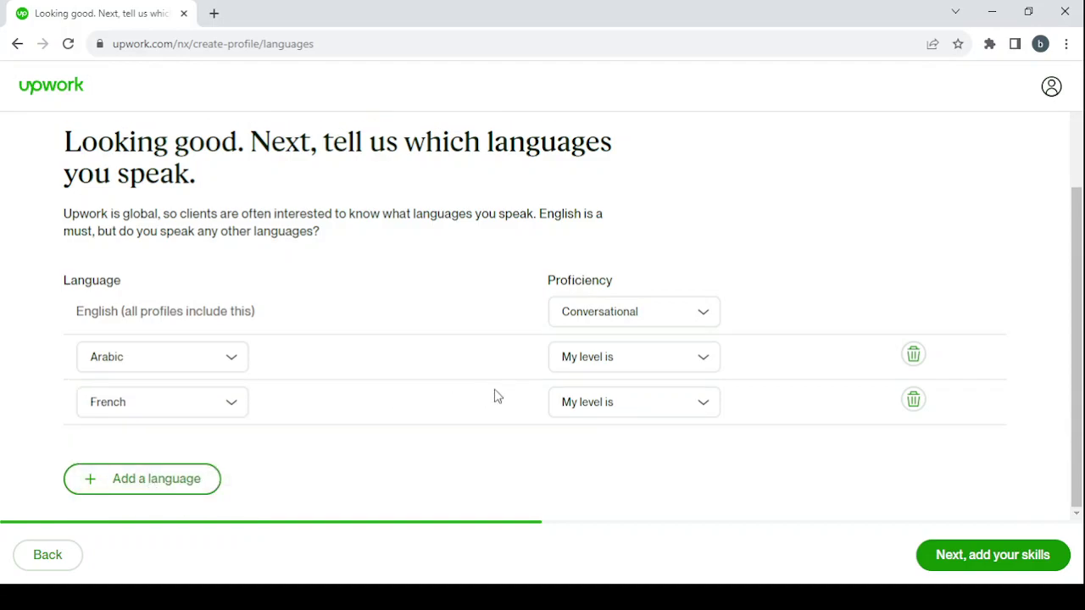
Set the proficiency to Native or Bilingual for Arabic and Basic for French, and submit the languages
click(639, 373)
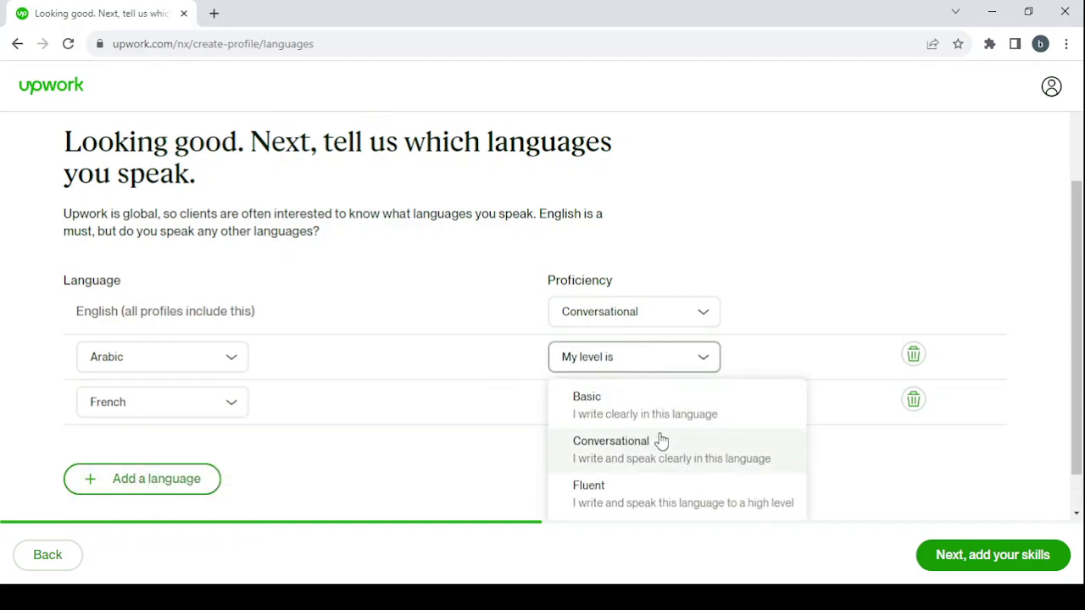
scroll(661, 457, down, 1)
click(666, 486)
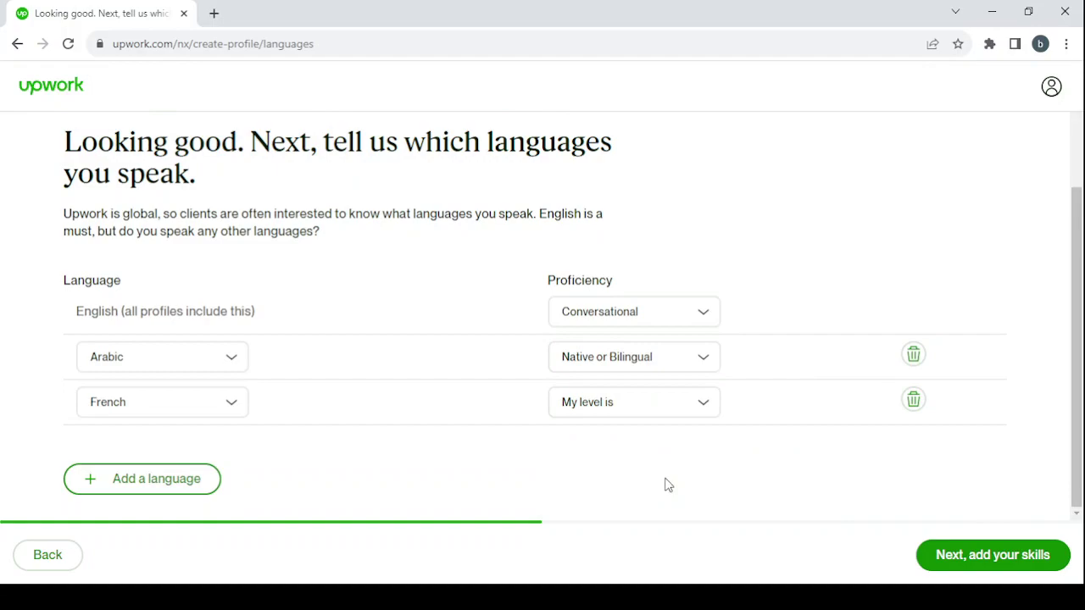
click(630, 409)
click(627, 450)
click(983, 555)
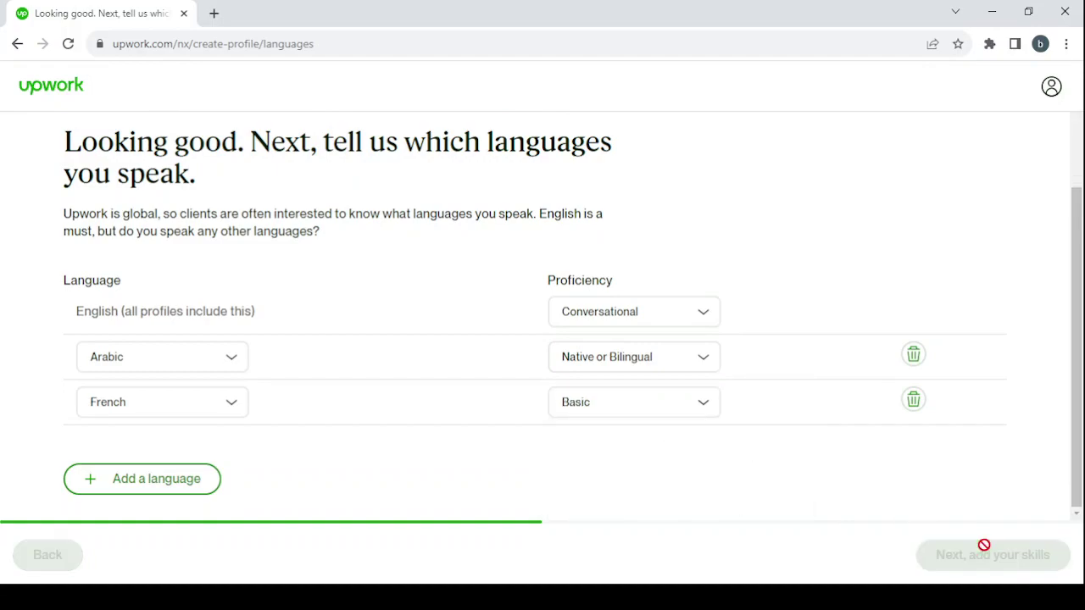
Add the suggested skills Web Scraping, Data Scraping and Web Application, and submit them
scroll(448, 364, down, 3)
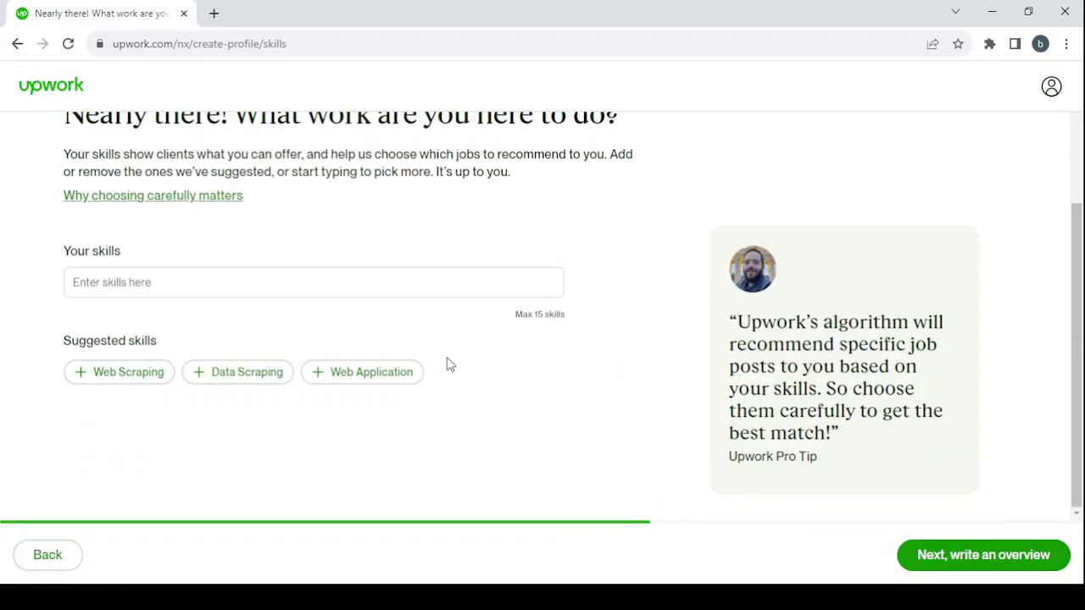
click(131, 374)
click(122, 375)
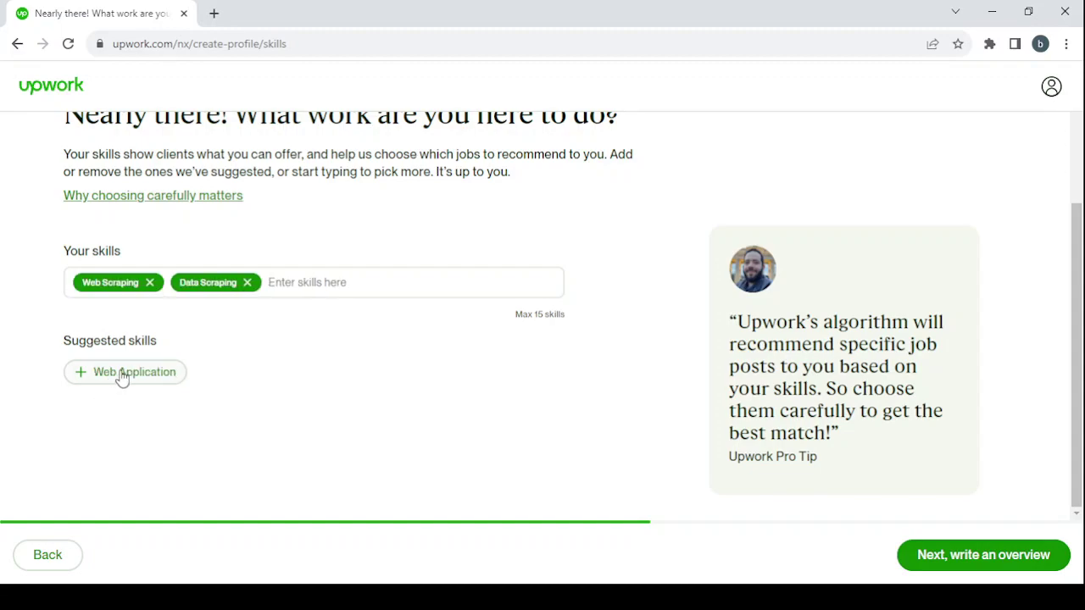
click(118, 386)
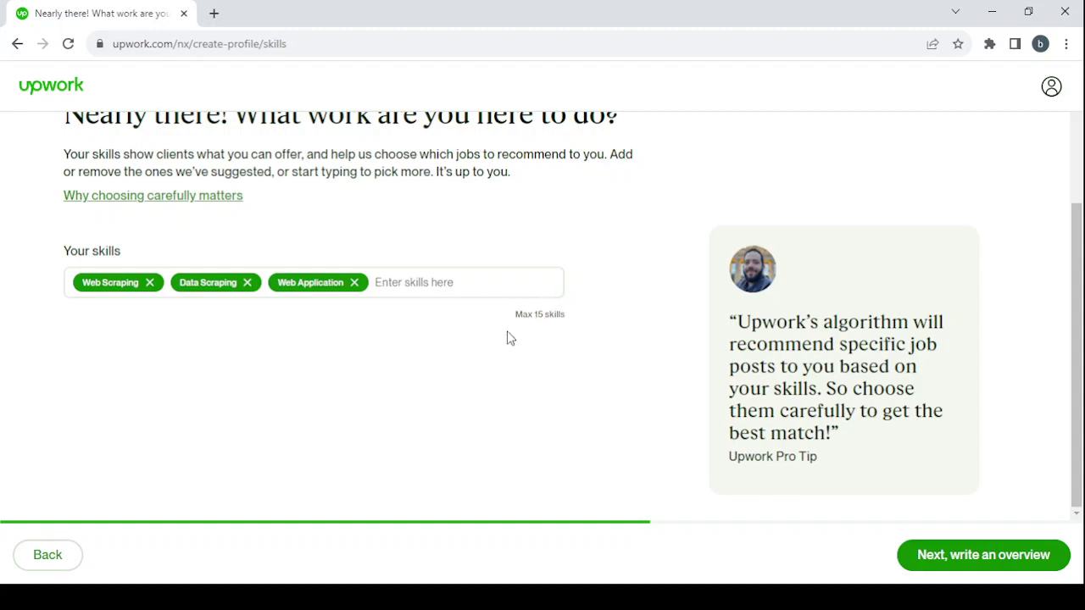
click(968, 555)
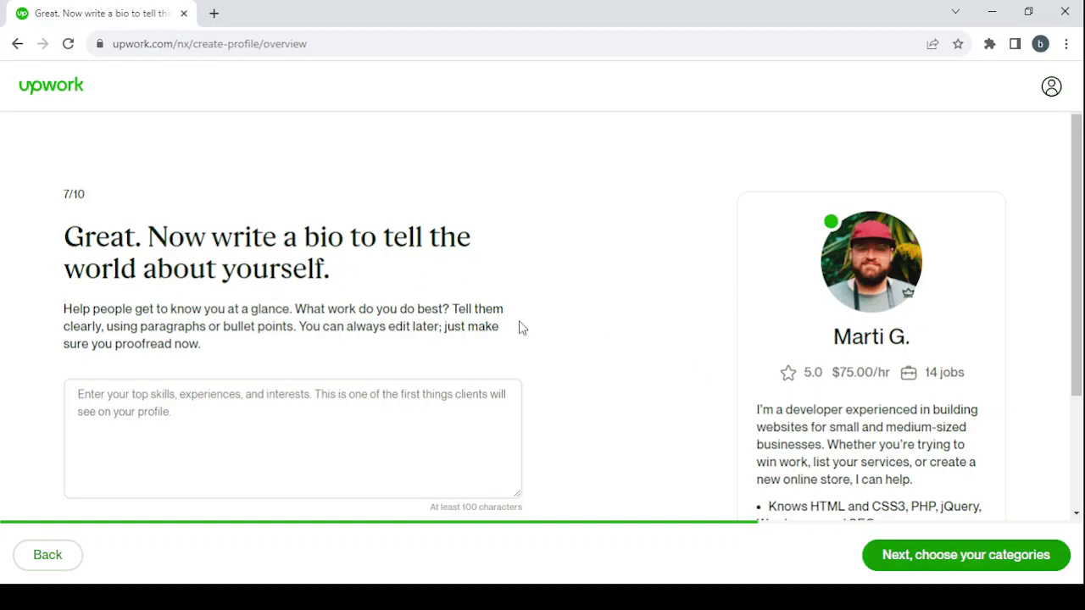
Copy the introductory paragraph of the sample profile into the bio, without its bullet points, and submit it
scroll(521, 327, down, 1)
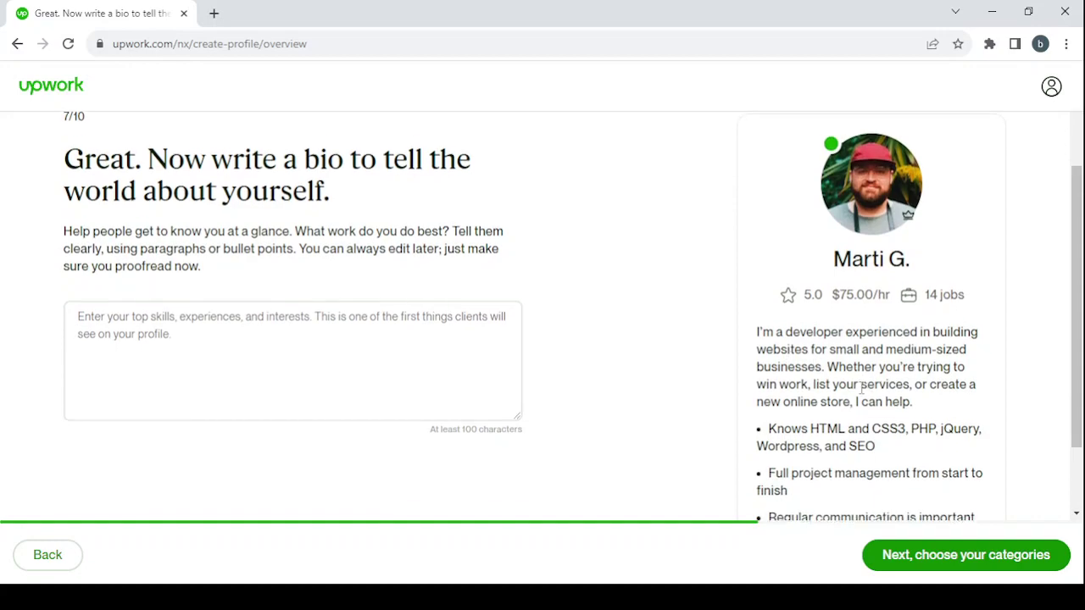
scroll(861, 388, down, 1)
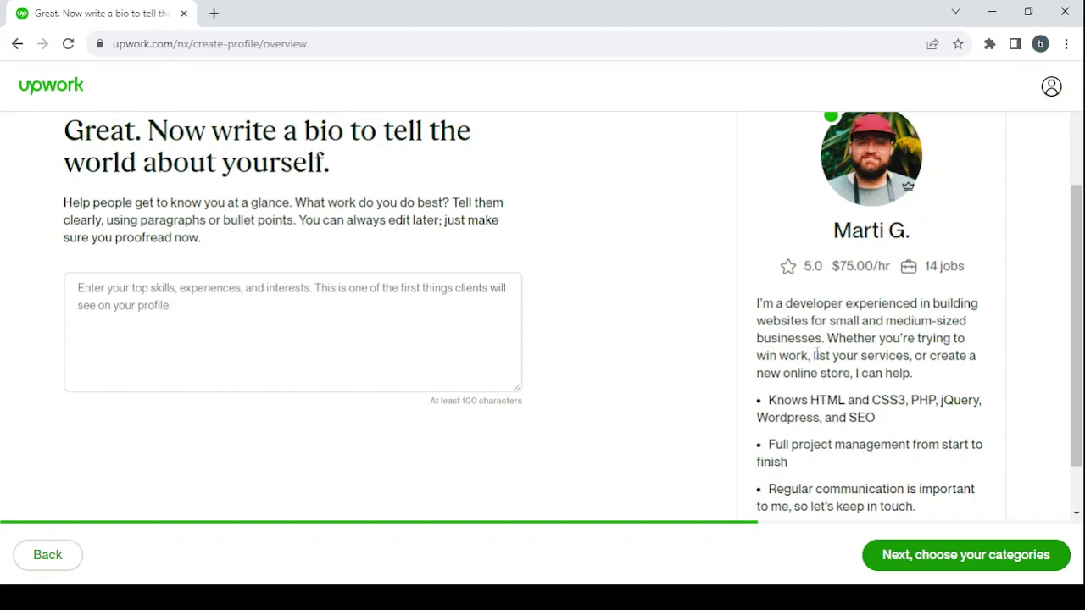
scroll(812, 374, down, 1)
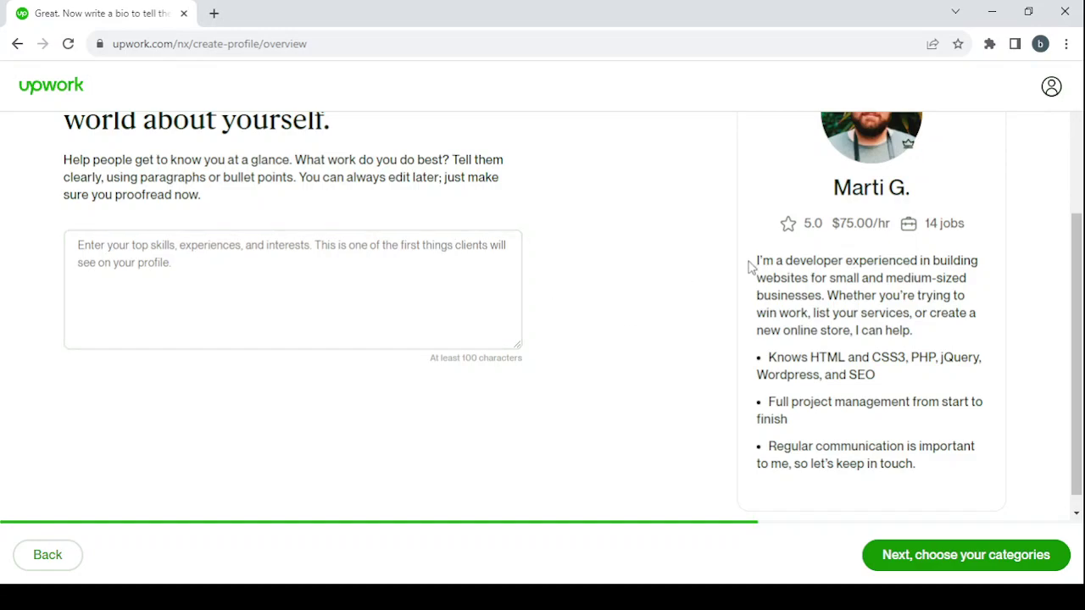
drag(753, 264, 973, 337)
key(ctrl+c)
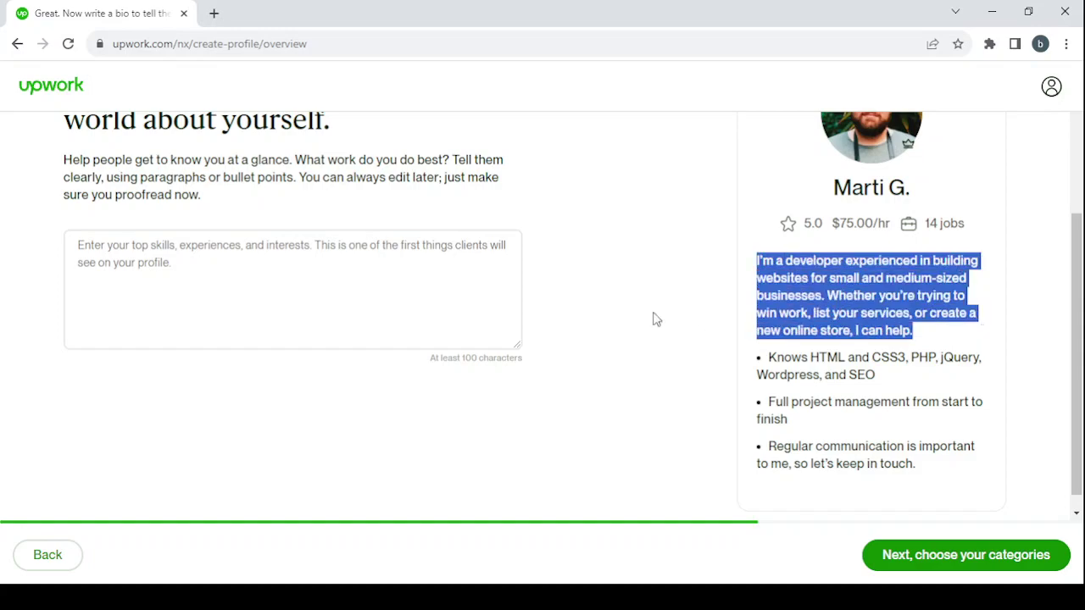
click(231, 245)
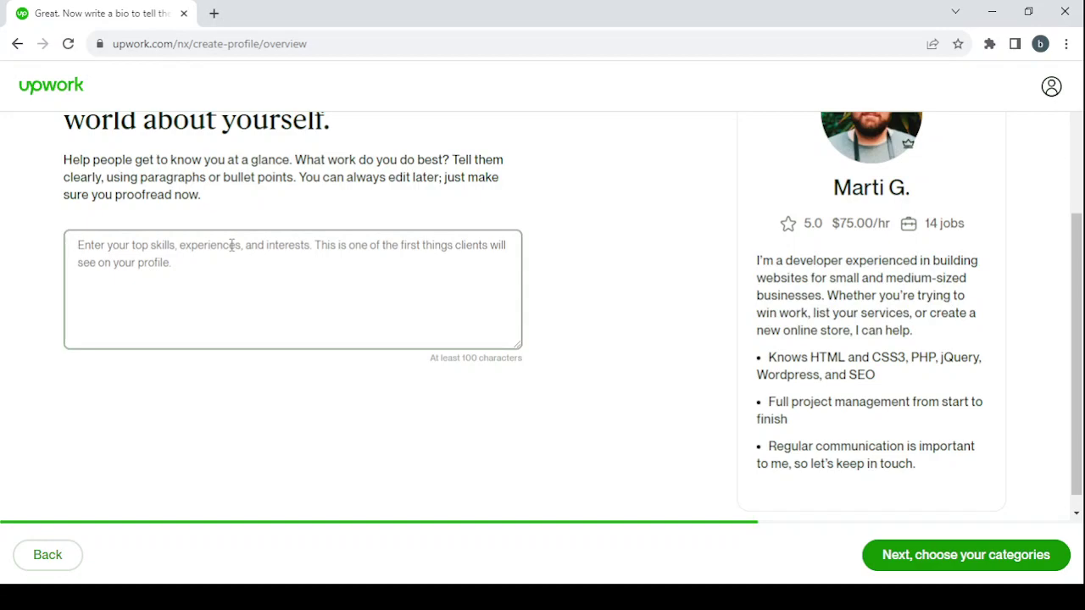
key(ctrl+v)
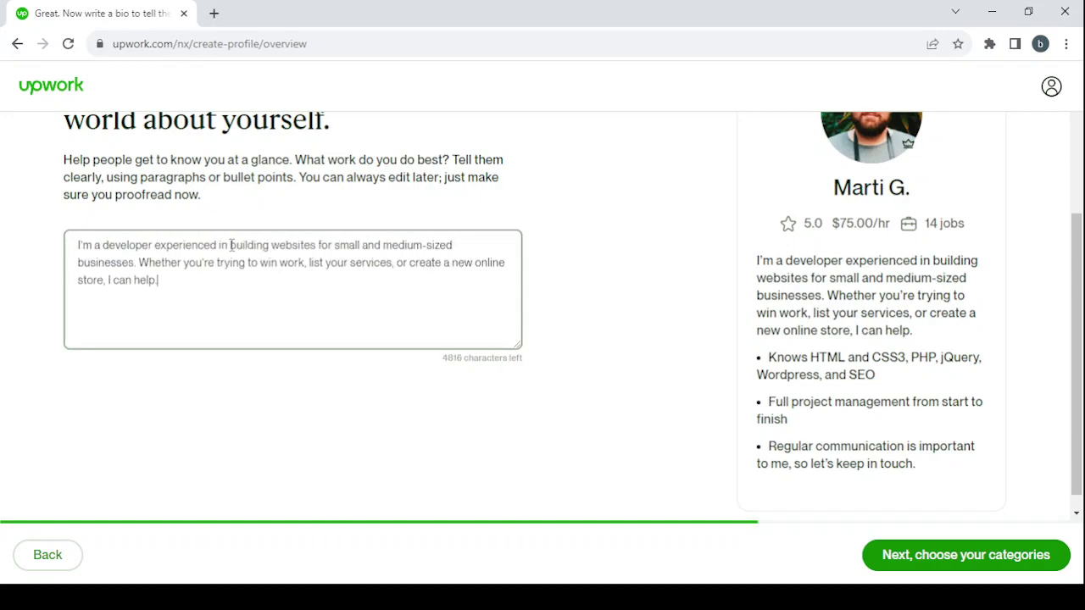
click(969, 564)
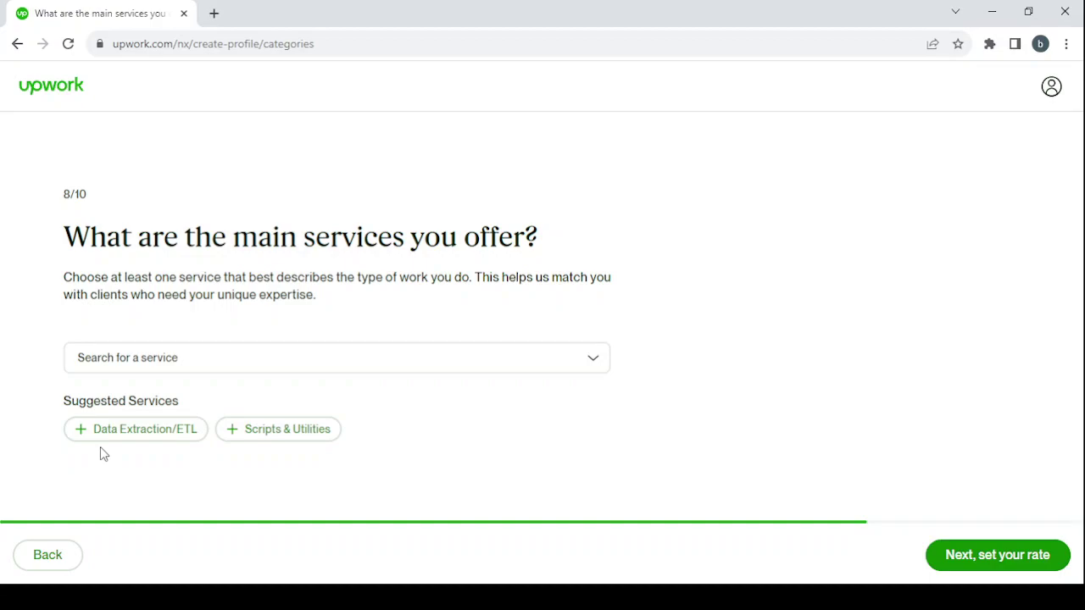
Select Data Extraction/ETL and Scripts & Utilities as the main services and submit them
click(161, 426)
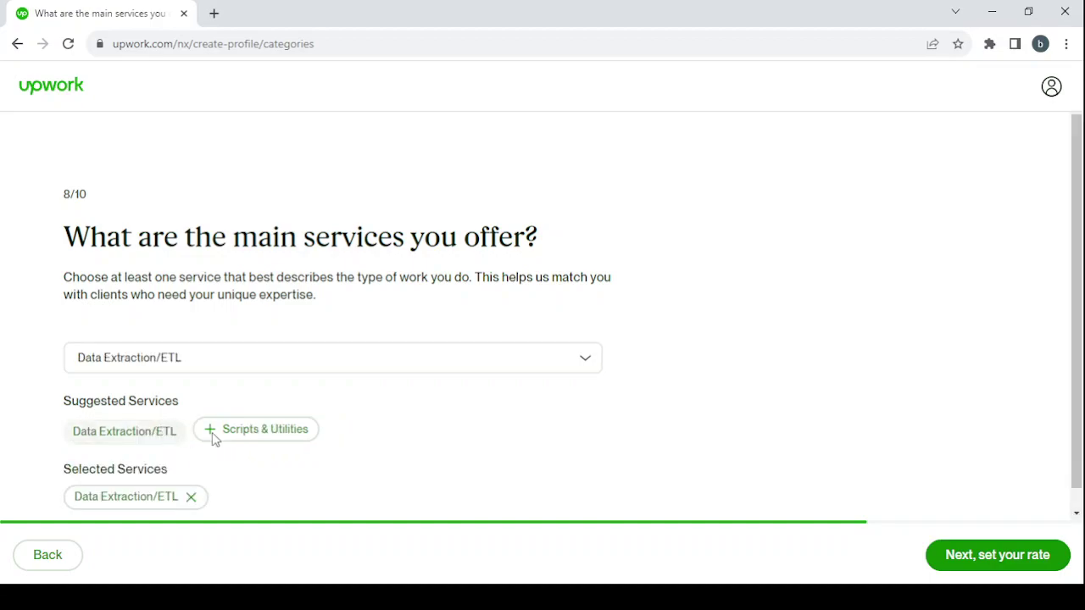
click(276, 442)
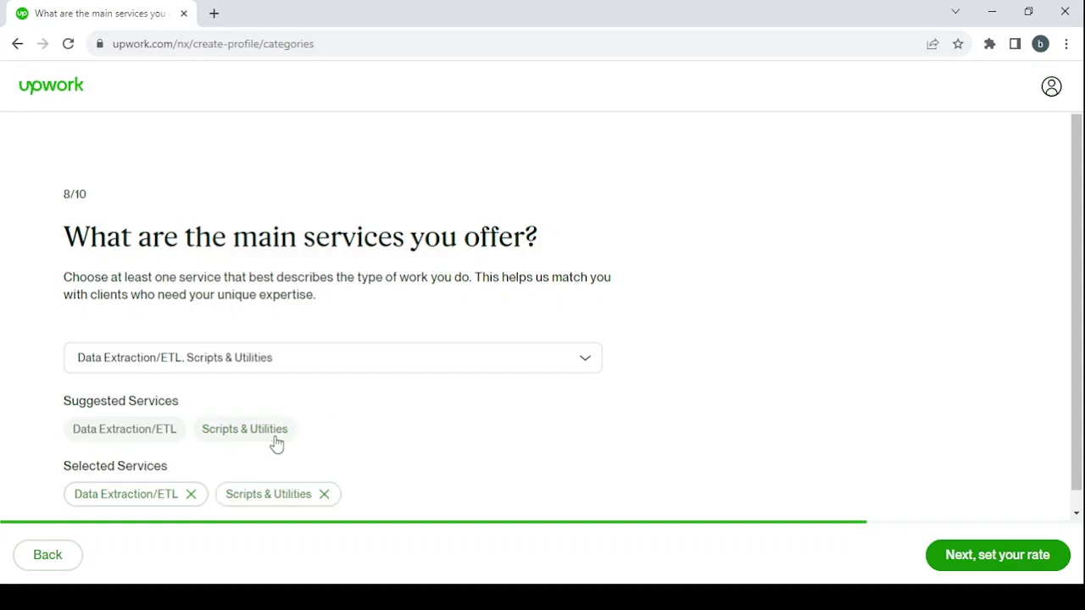
click(982, 556)
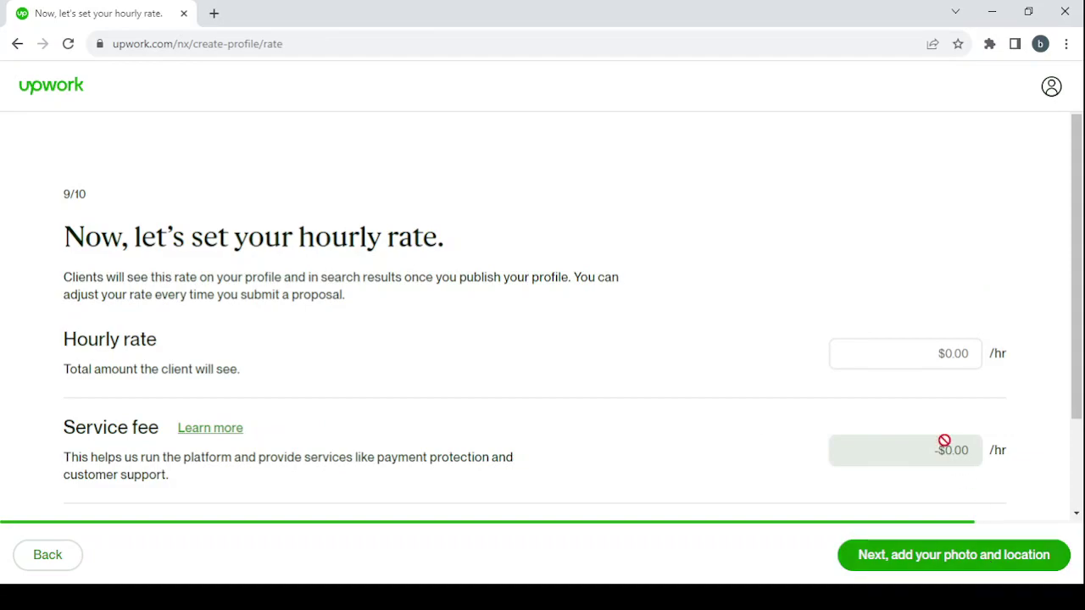
Set the hourly rate to $20 and continue to the photo and location details
click(968, 362)
text(20)
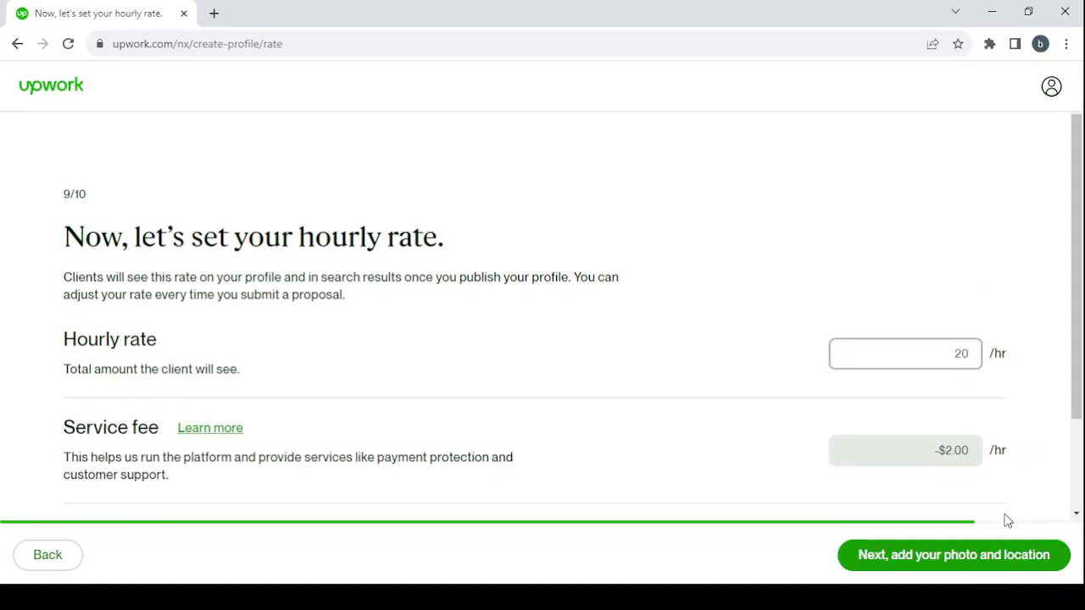
click(1002, 557)
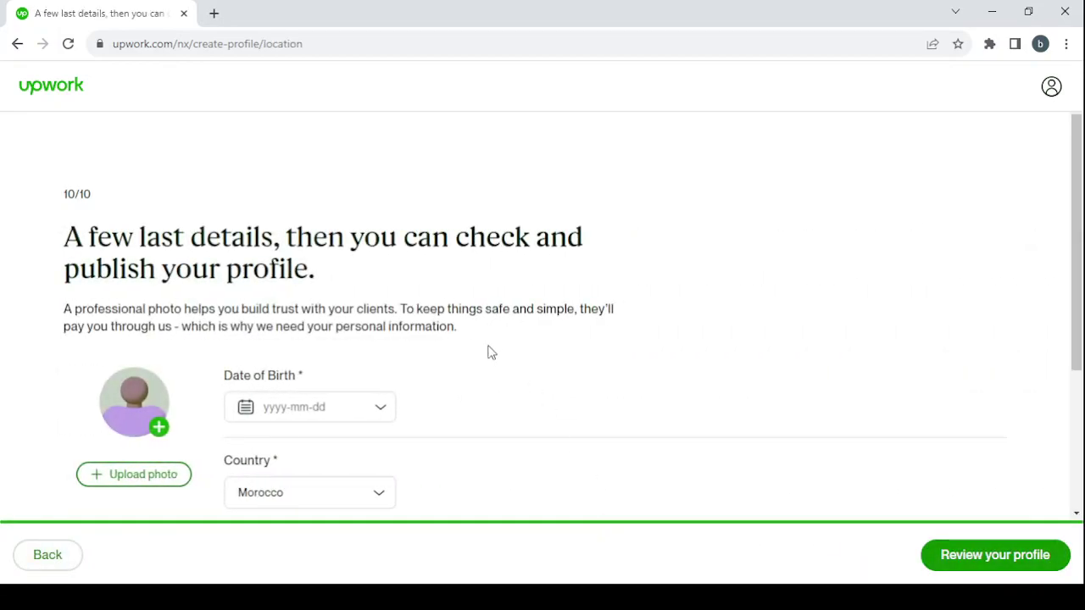
View the profile photo upload form and its requirements, and close it without attaching a photo
scroll(486, 351, down, 3)
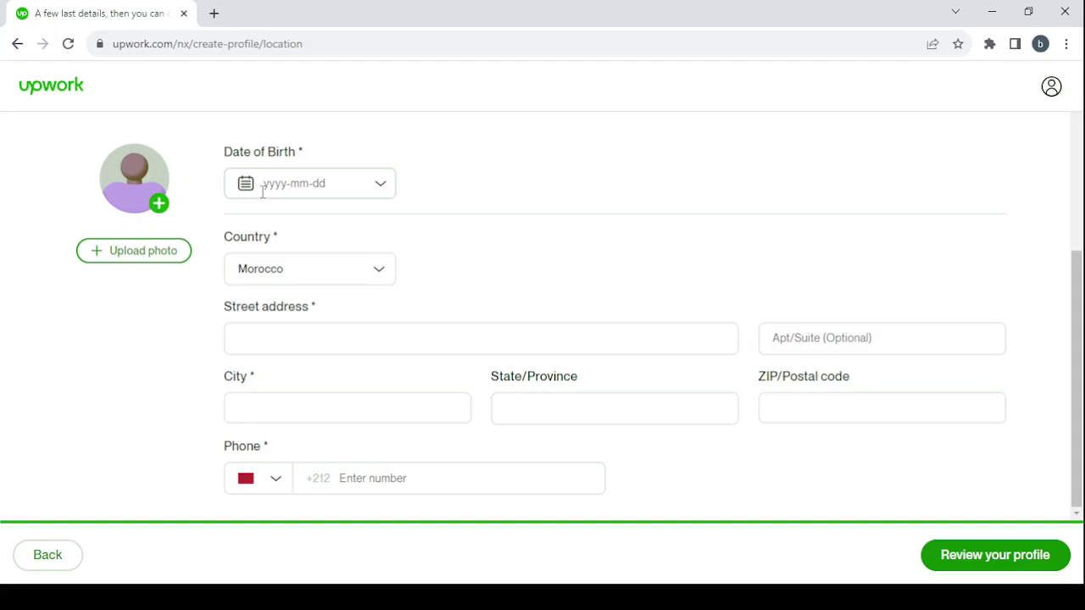
click(147, 255)
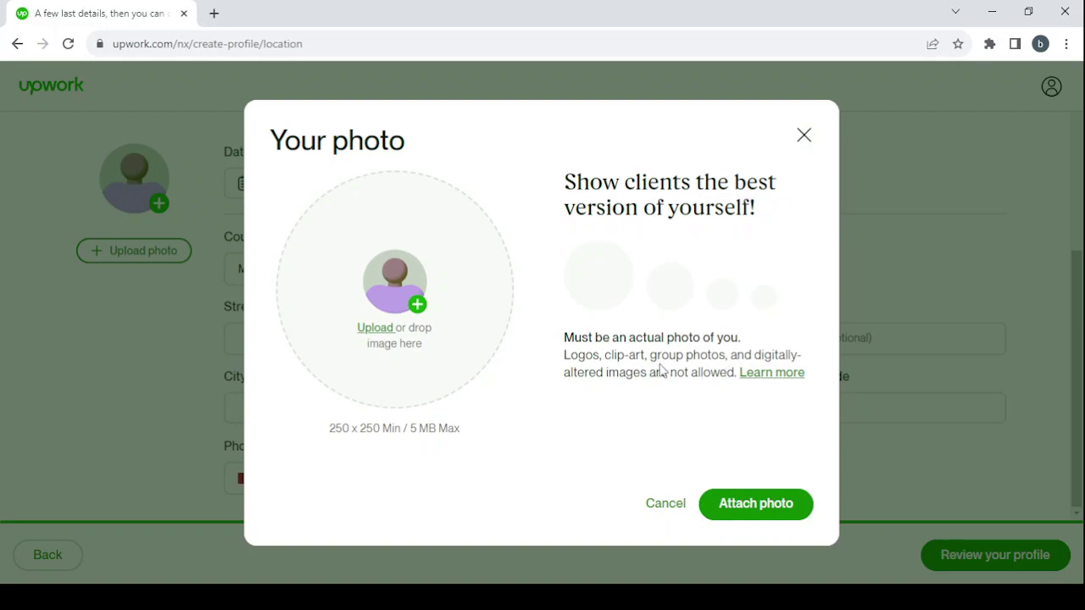
click(881, 305)
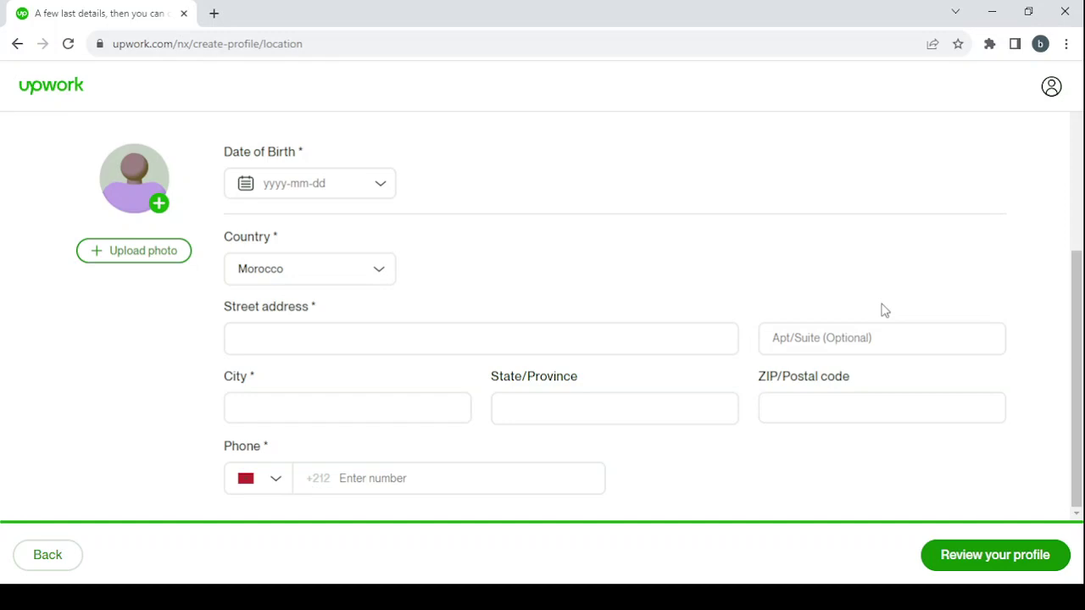
Log out of the freelancer account and go to the Upwork home page
click(1053, 98)
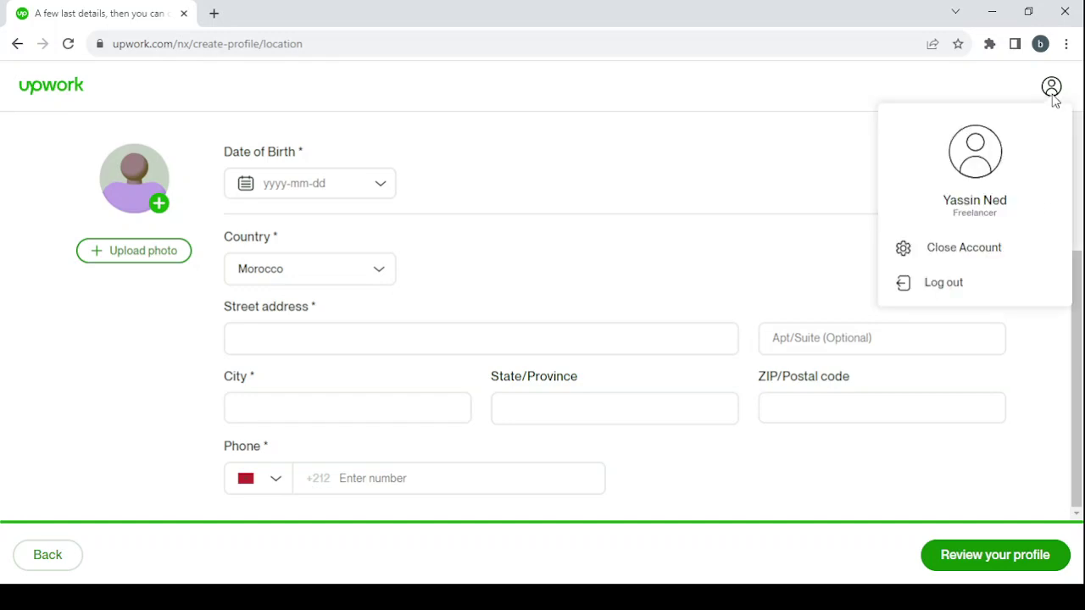
click(949, 282)
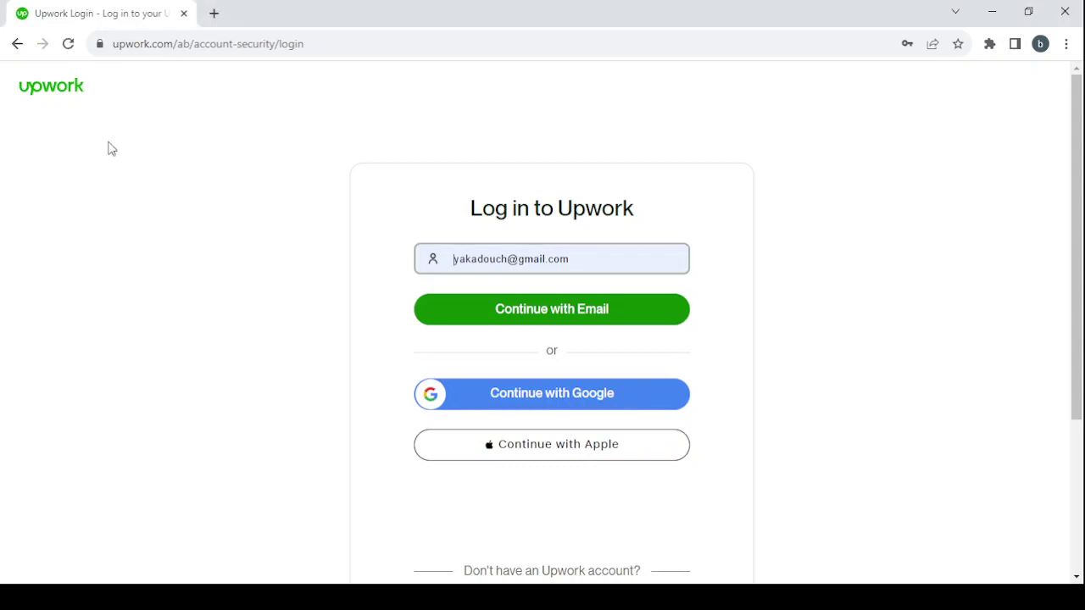
click(60, 91)
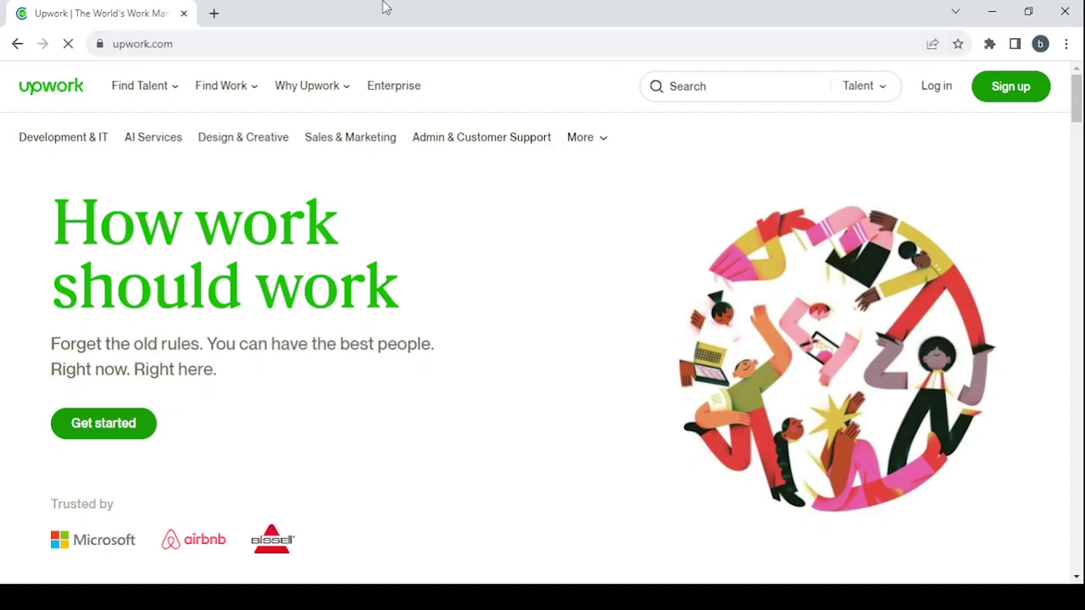
Search talent for "Web Scraping Specialist" and examine the titles, rates and descriptions of the freelancers on the first results page
click(695, 80)
text(Web Scraping Specialist)
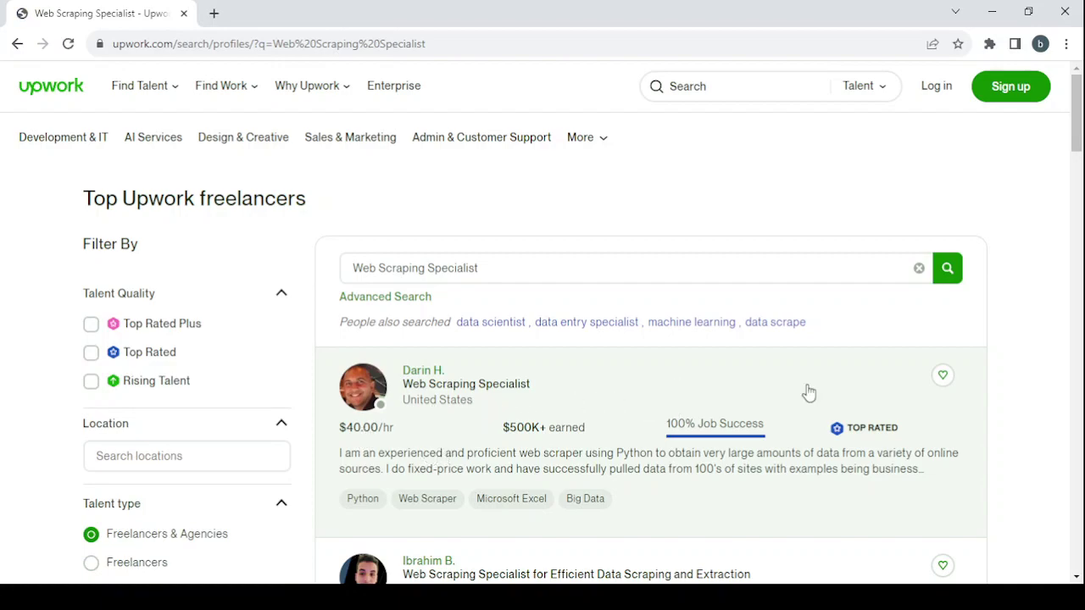
scroll(958, 438, down, 3)
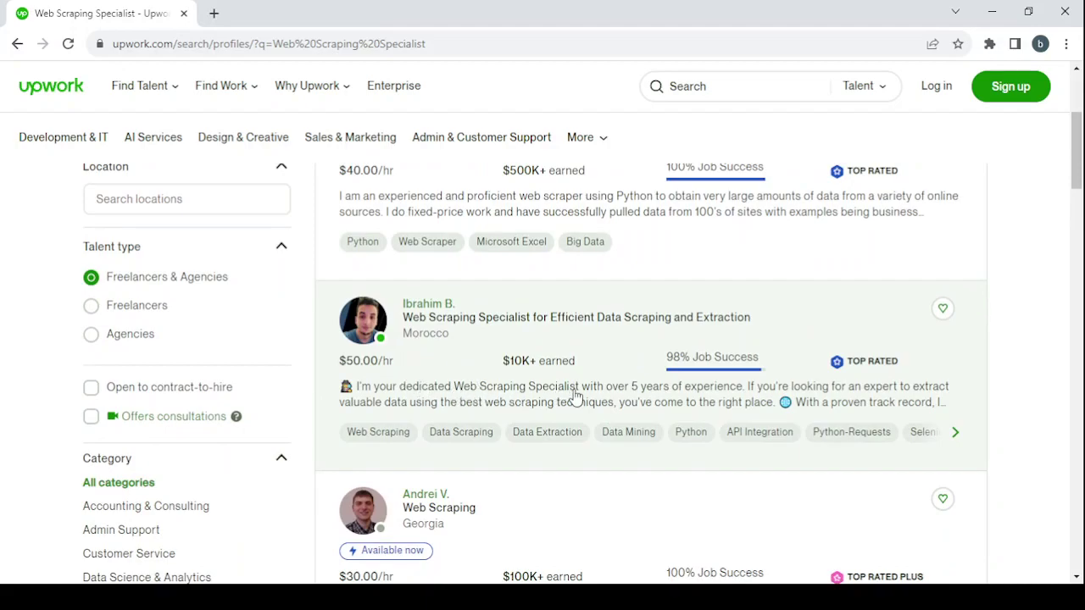
scroll(576, 395, up, 1)
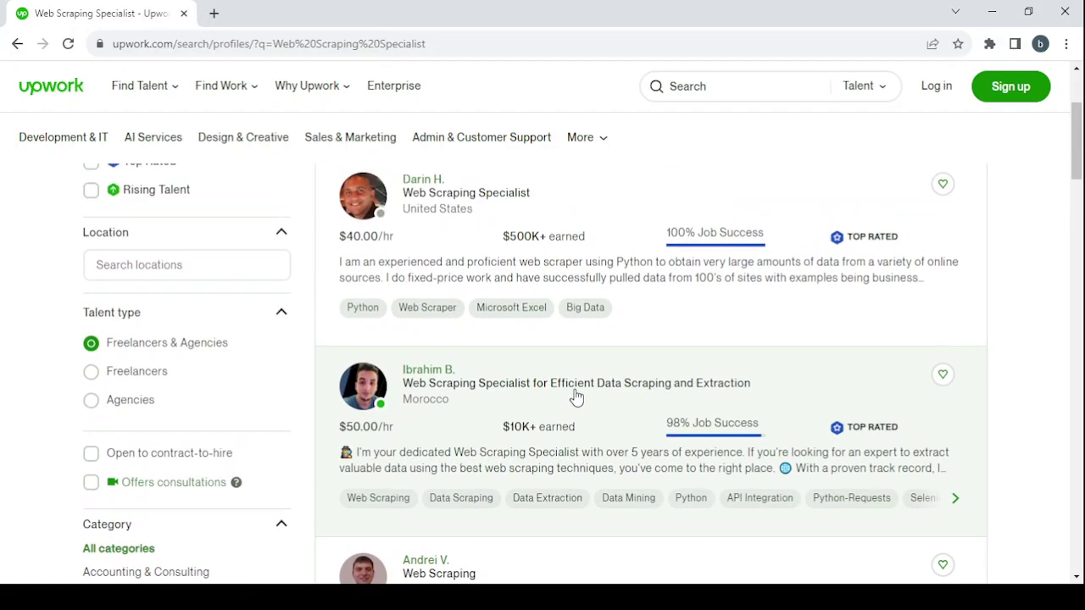
scroll(576, 395, down, 4)
scroll(576, 395, up, 1)
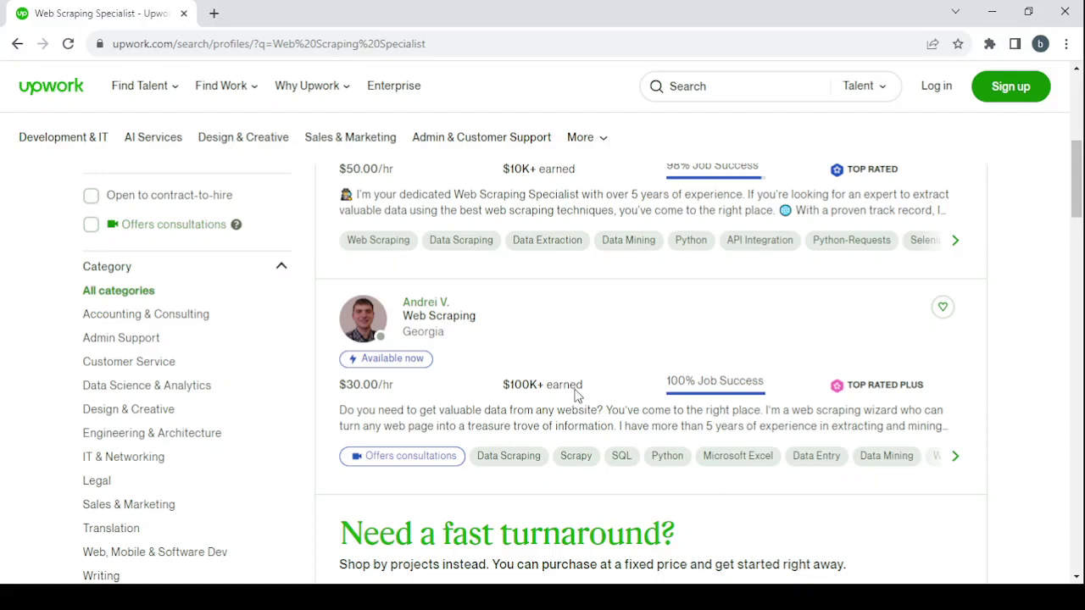
scroll(575, 395, down, 6)
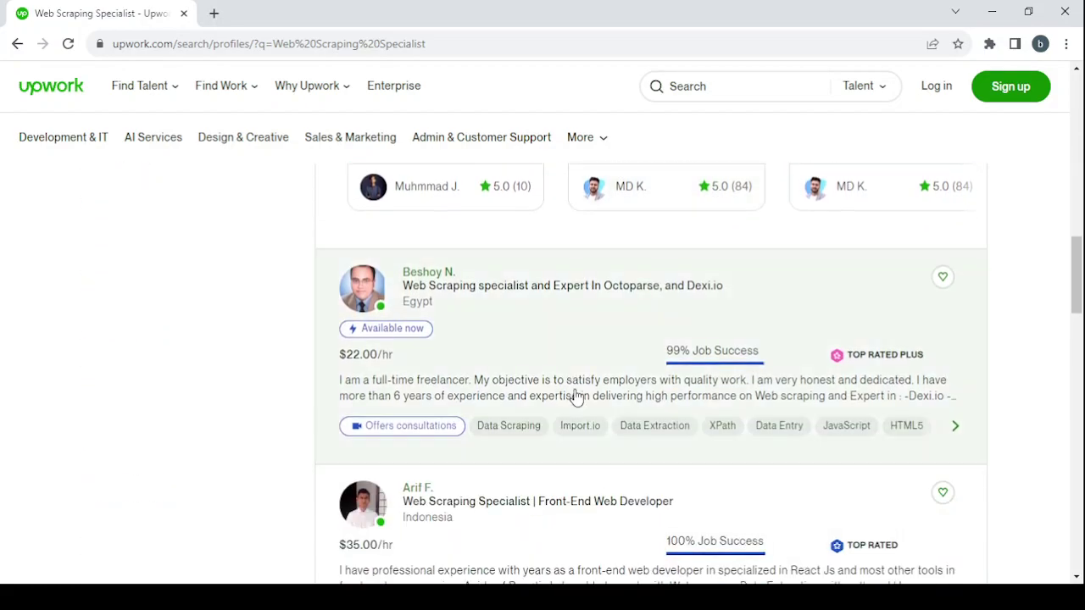
scroll(575, 395, up, 6)
scroll(576, 395, up, 3)
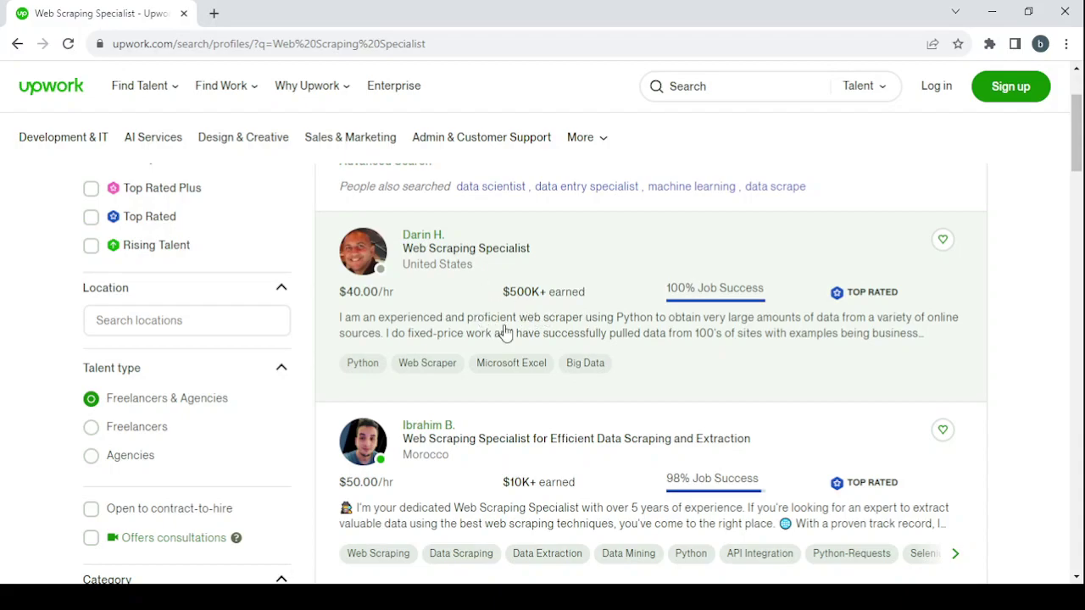
scroll(474, 297, down, 10)
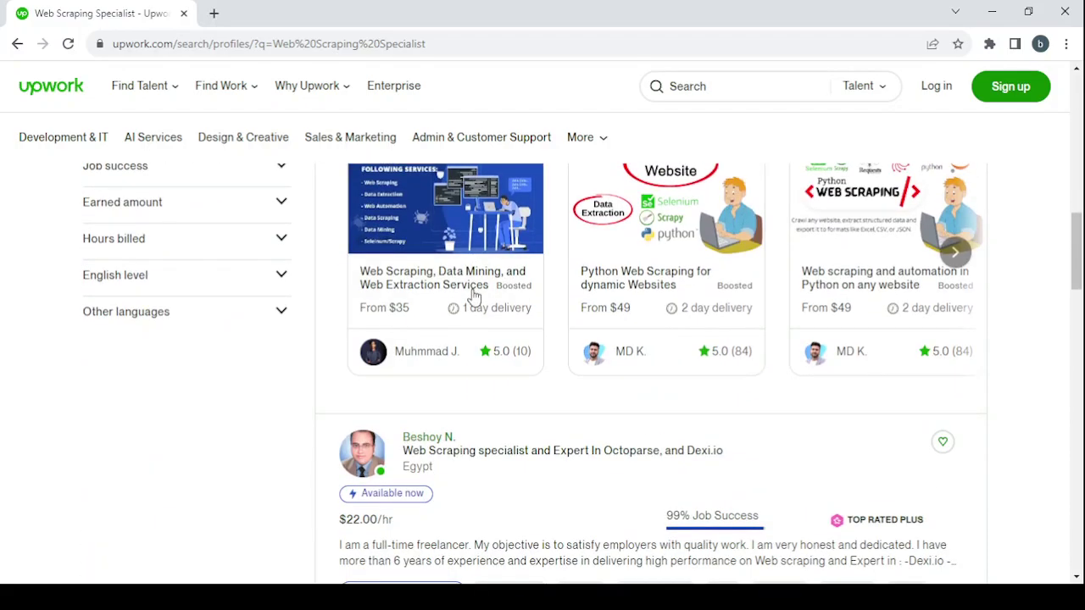
scroll(474, 297, down, 7)
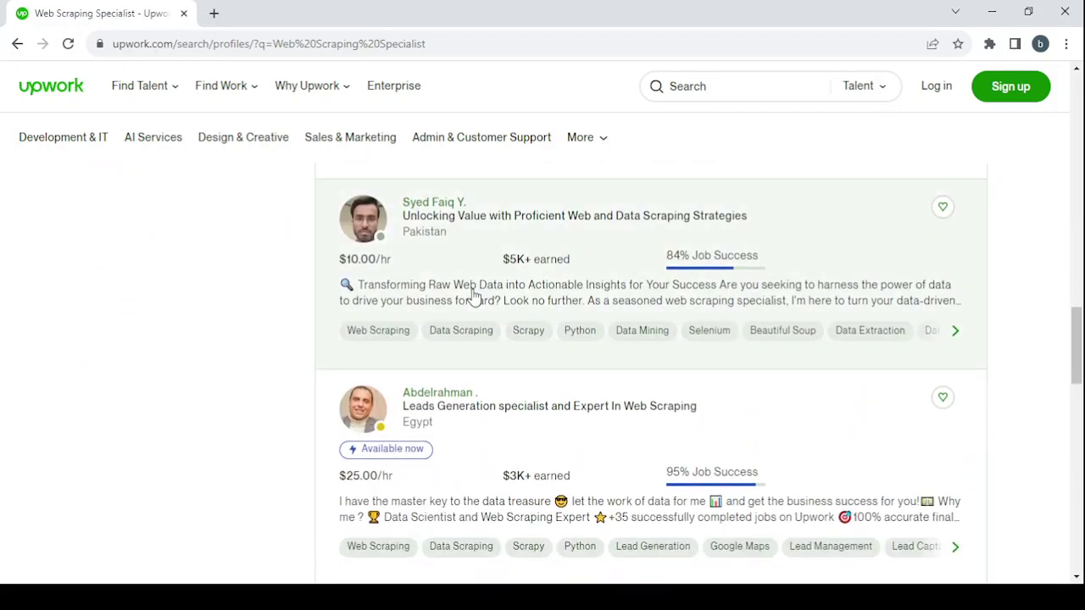
scroll(474, 296, down, 3)
scroll(473, 297, down, 5)
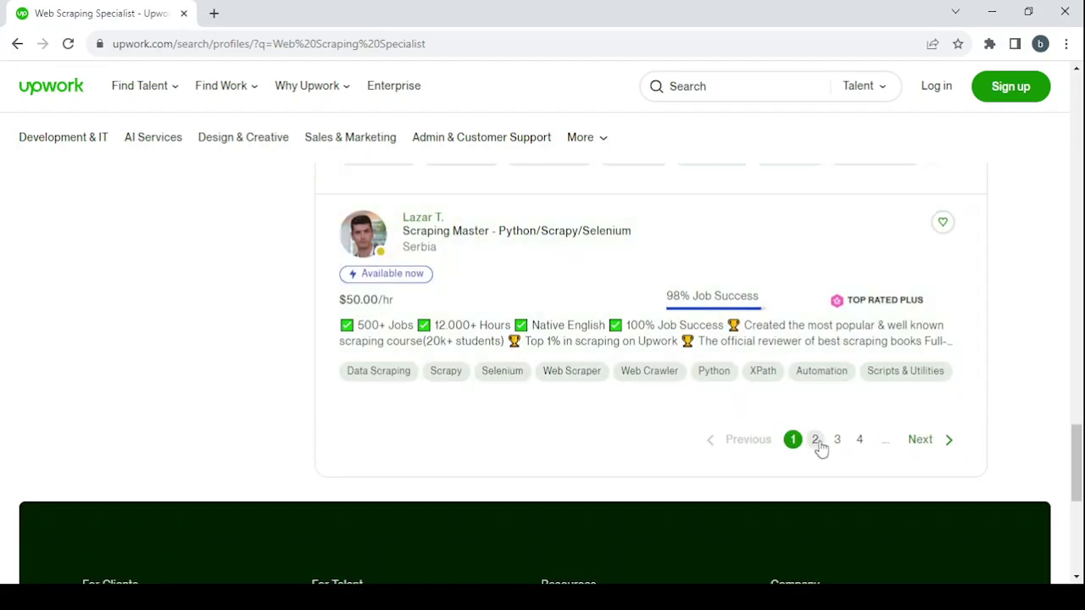
Open page 2 of the talent results and look through its freelancer profiles
click(815, 440)
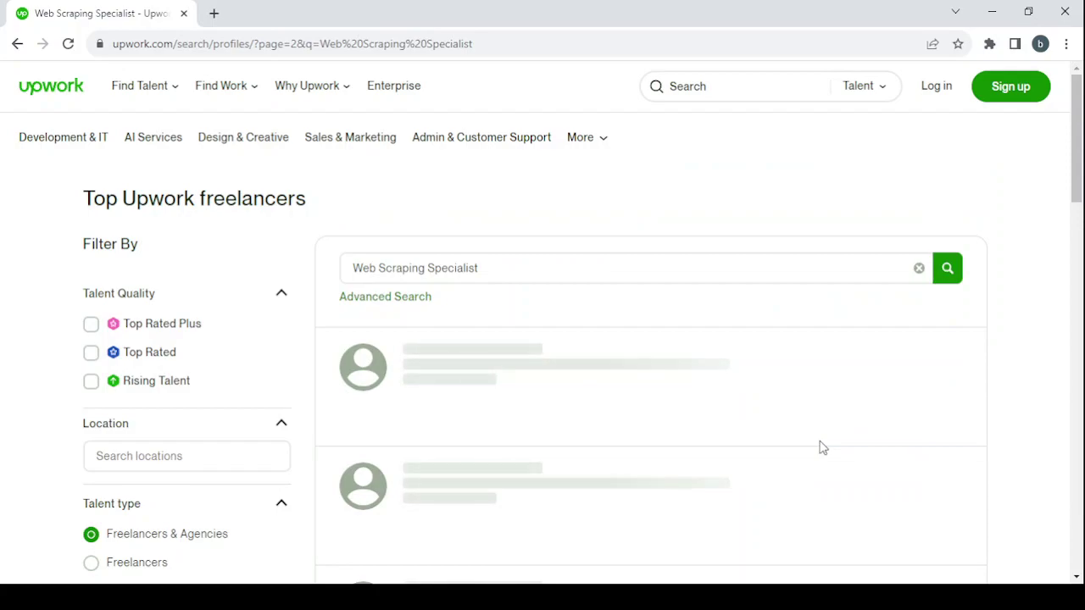
scroll(573, 407, down, 4)
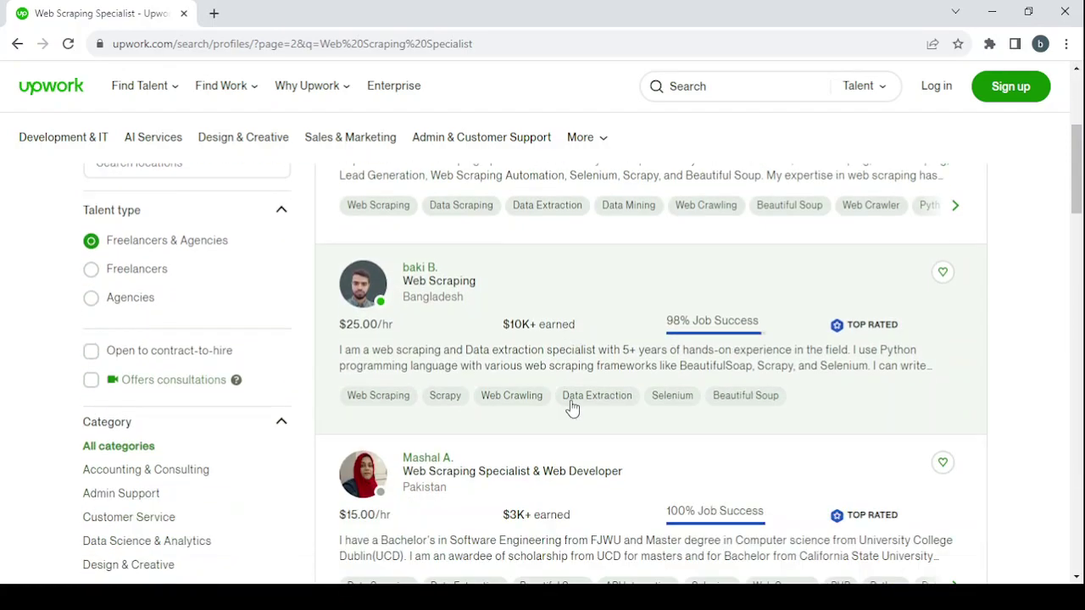
scroll(572, 408, down, 6)
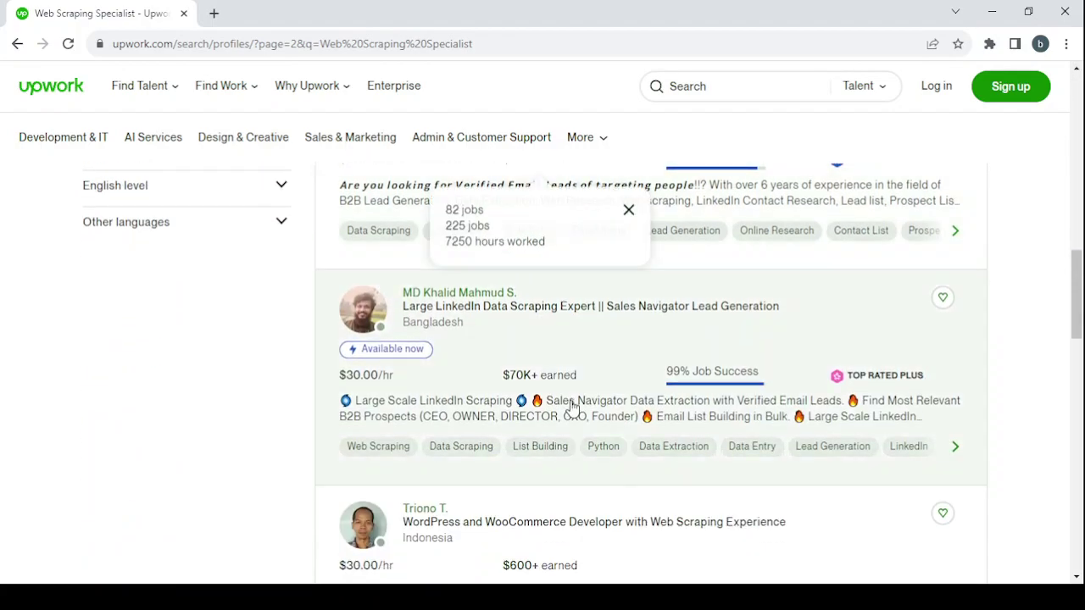
scroll(573, 407, down, 9)
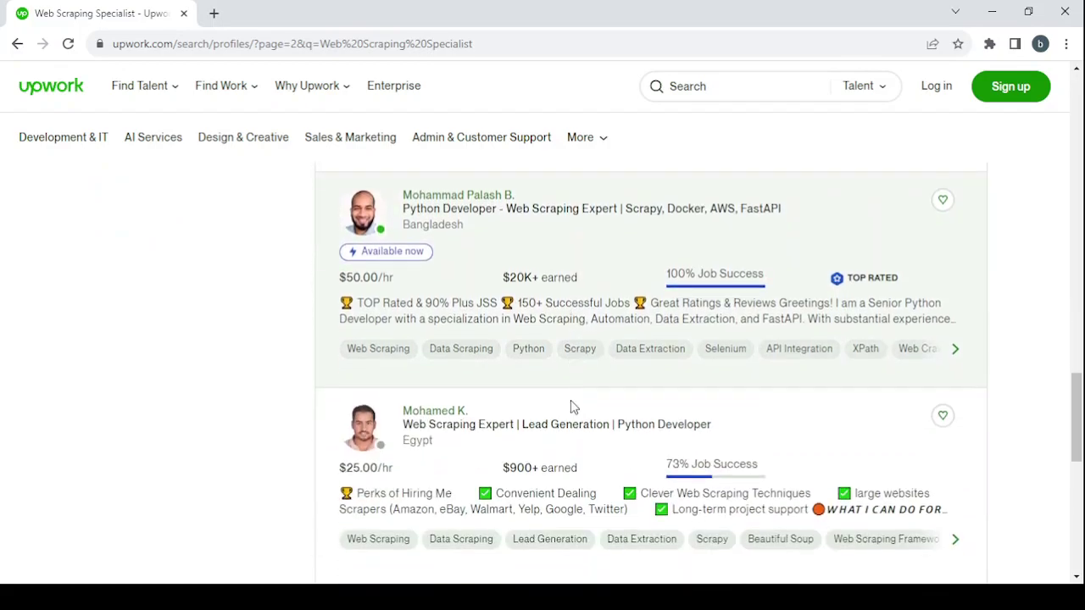
scroll(571, 408, down, 2)
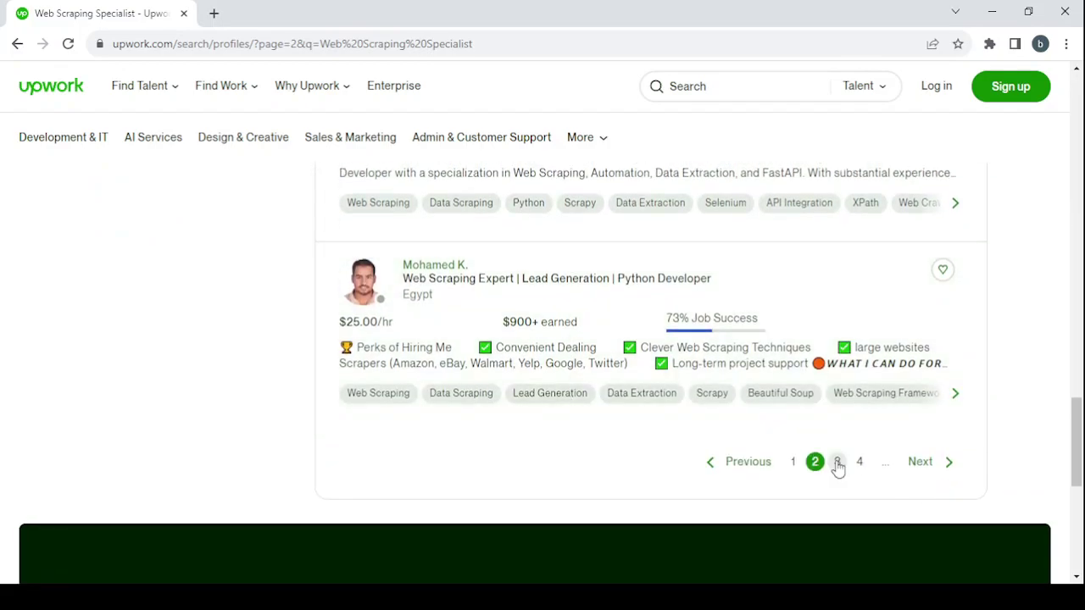
Go to page 3 of the web scraping freelancers and compare the listed profiles down to the end of the page
click(838, 462)
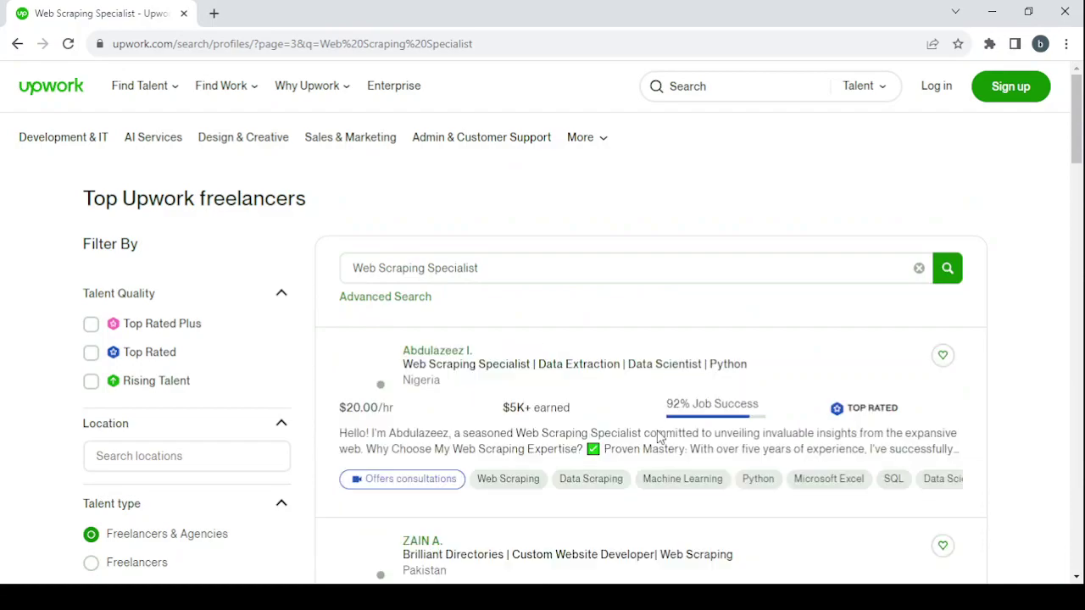
scroll(660, 436, down, 4)
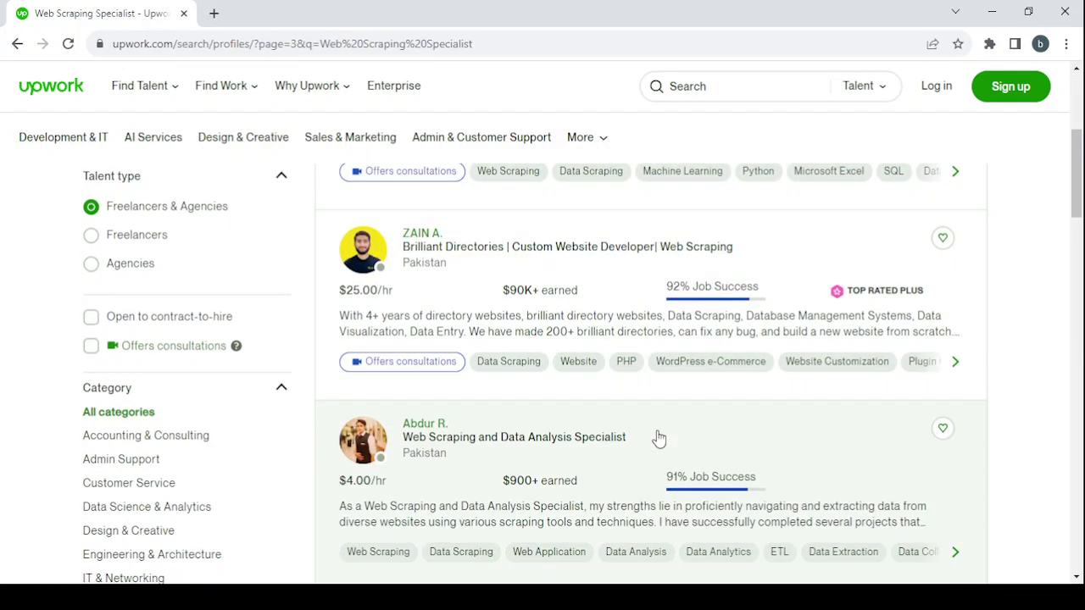
scroll(659, 438, down, 9)
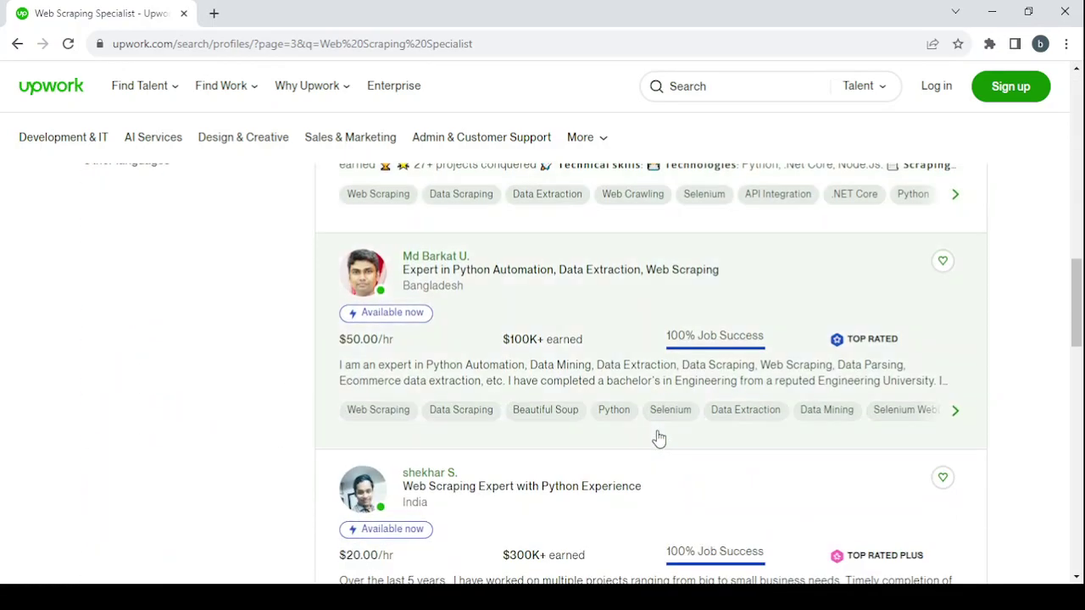
scroll(659, 438, down, 5)
scroll(660, 438, up, 2)
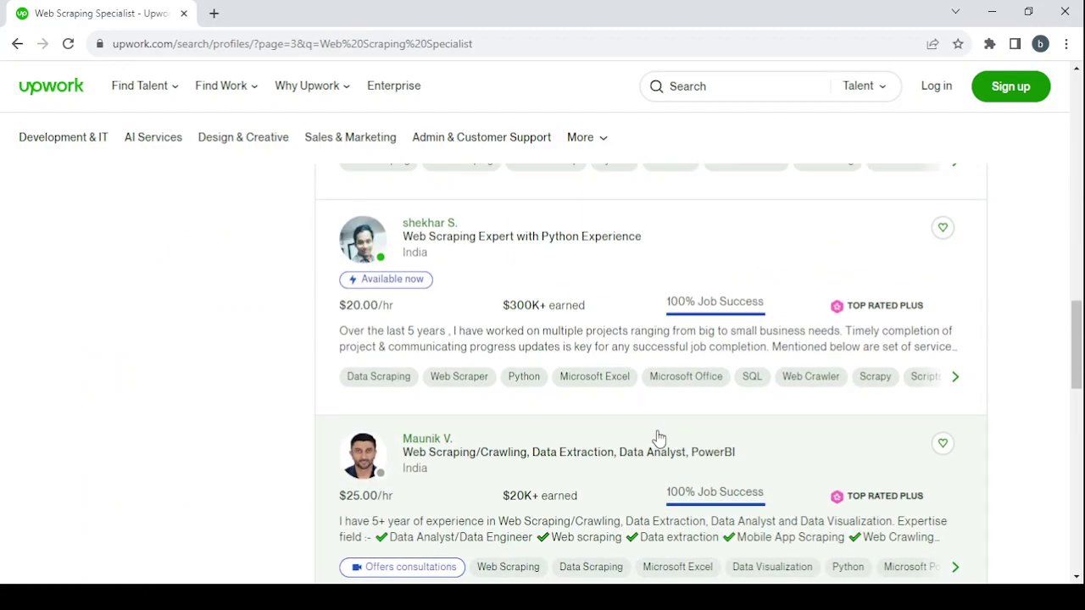
scroll(637, 394, down, 6)
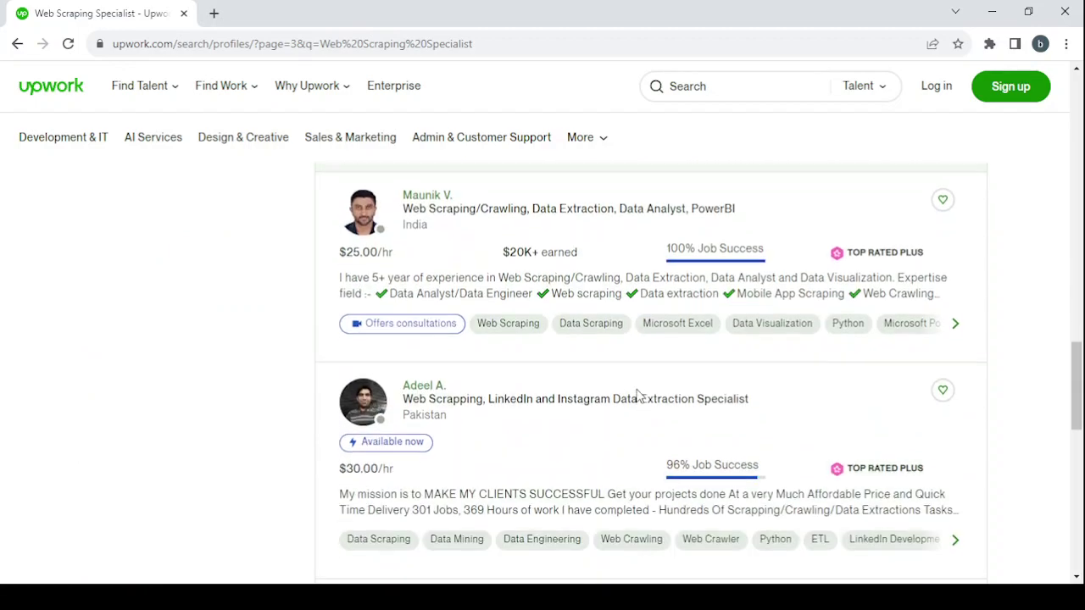
scroll(704, 370, down, 3)
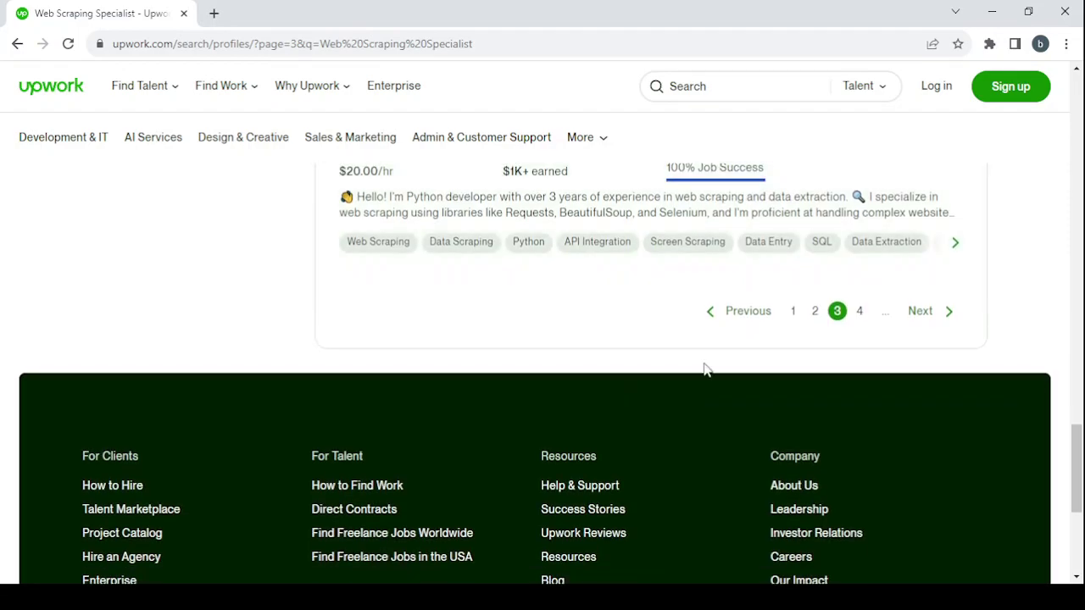
Open page 4 of the search results and review the freelancers' titles, skills and hourly rates
click(860, 312)
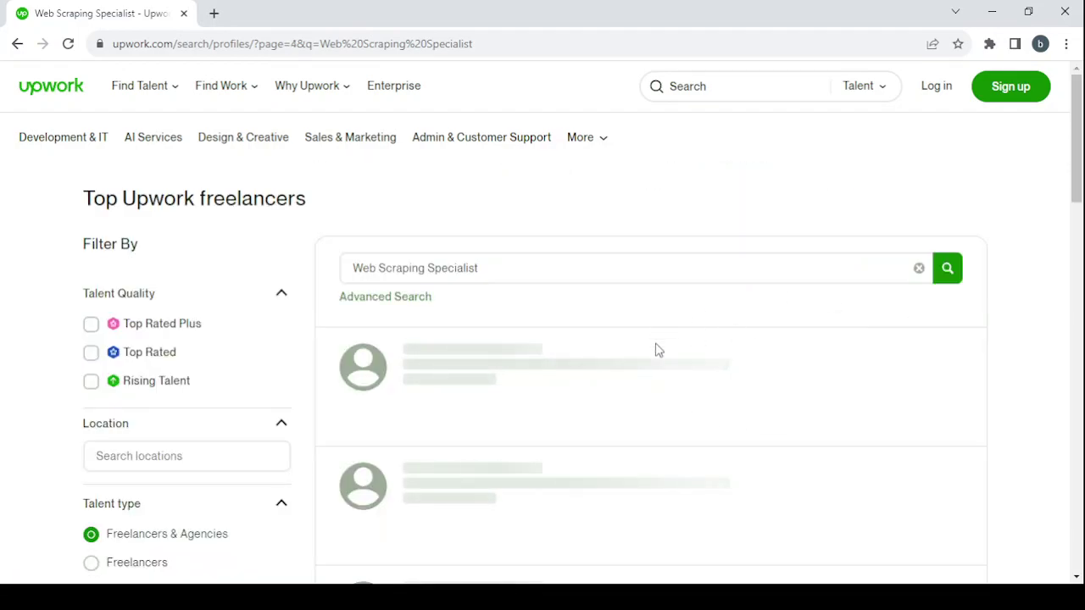
scroll(602, 445, down, 2)
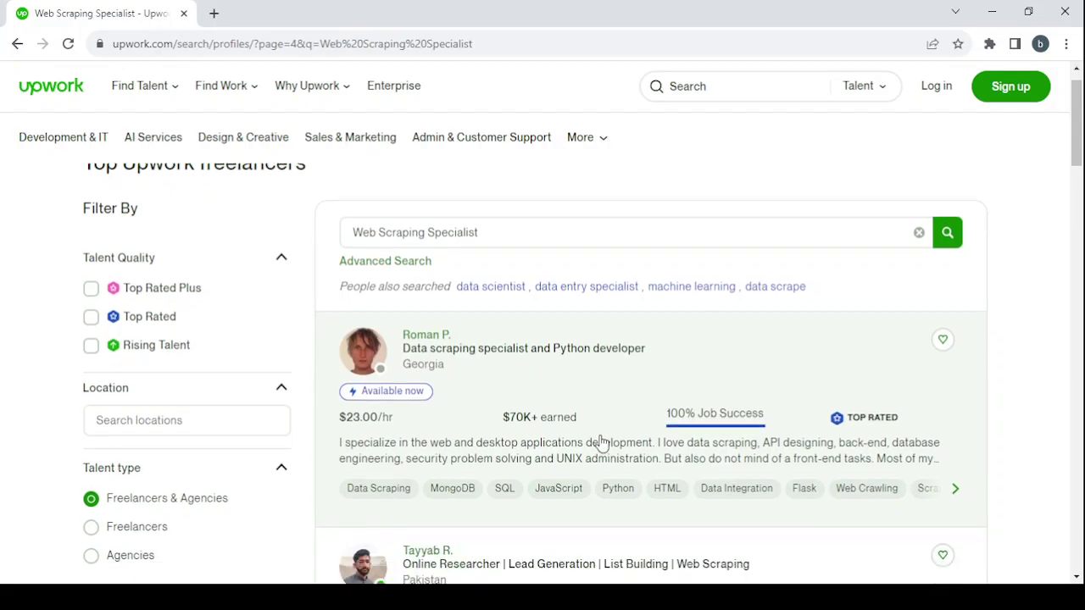
scroll(602, 443, down, 8)
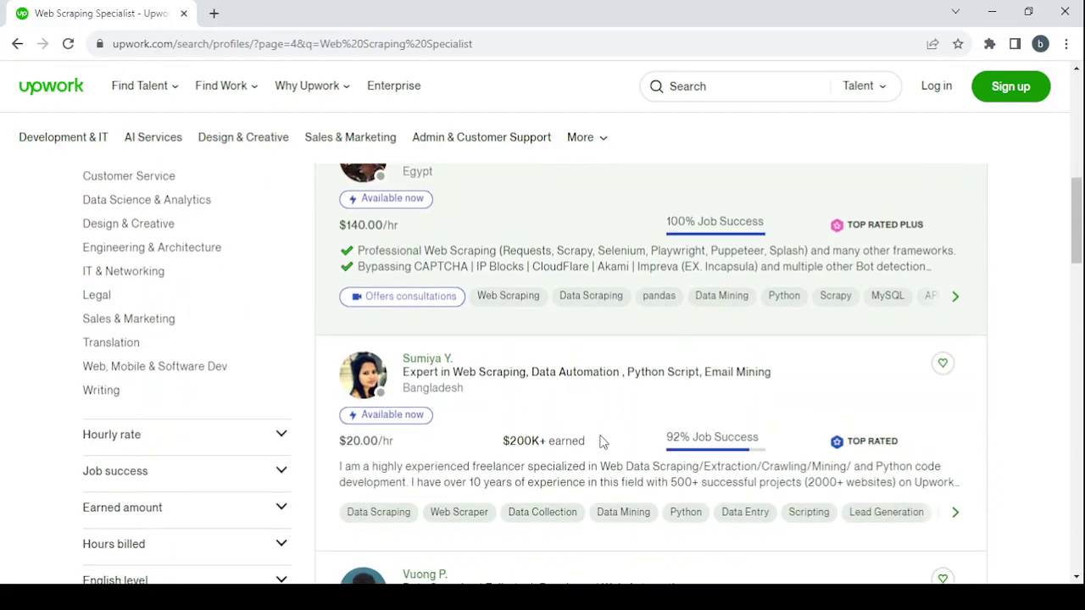
scroll(602, 442, down, 8)
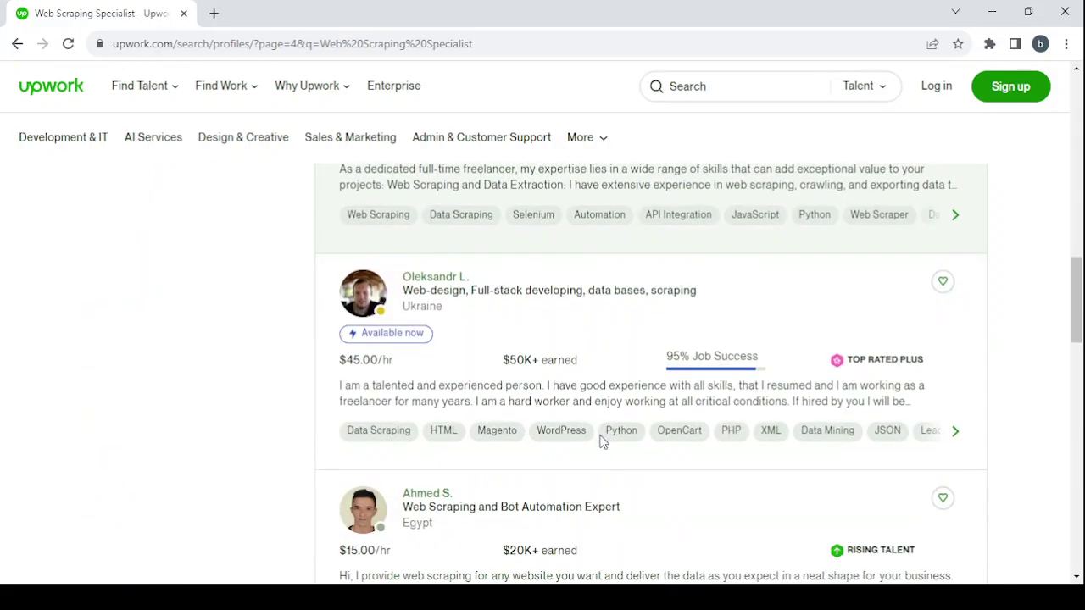
scroll(602, 442, down, 3)
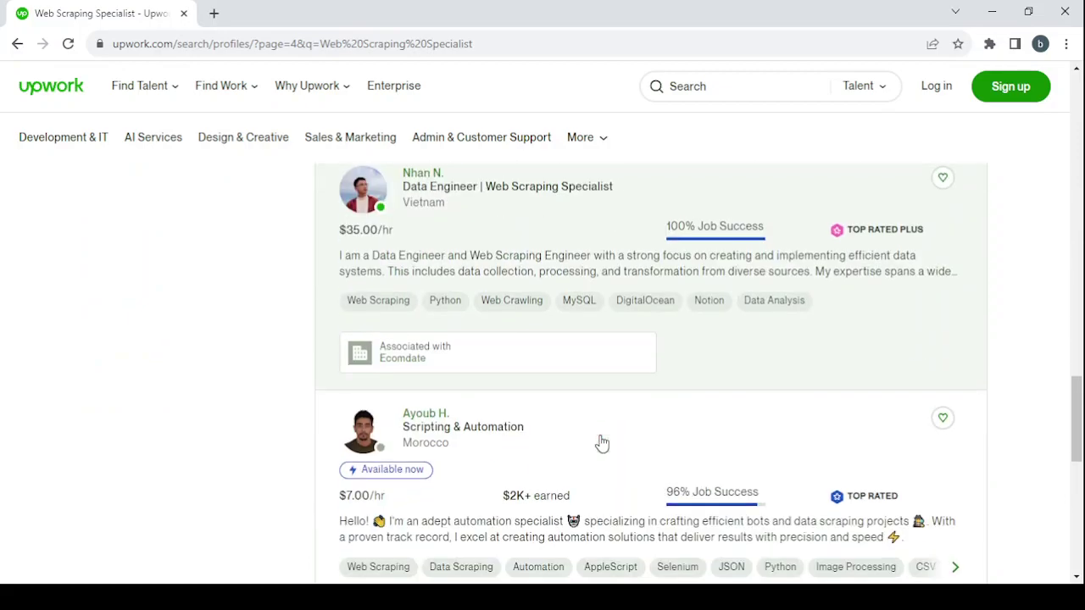
scroll(758, 512, down, 3)
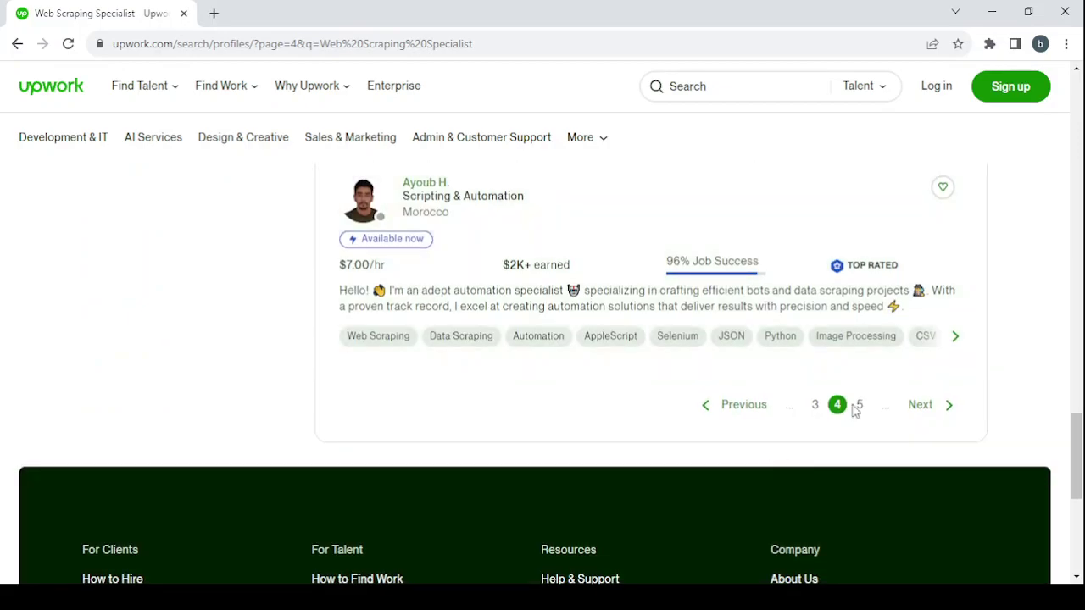
Continue to page 5 of the talent results and scan its freelancer listings
click(858, 405)
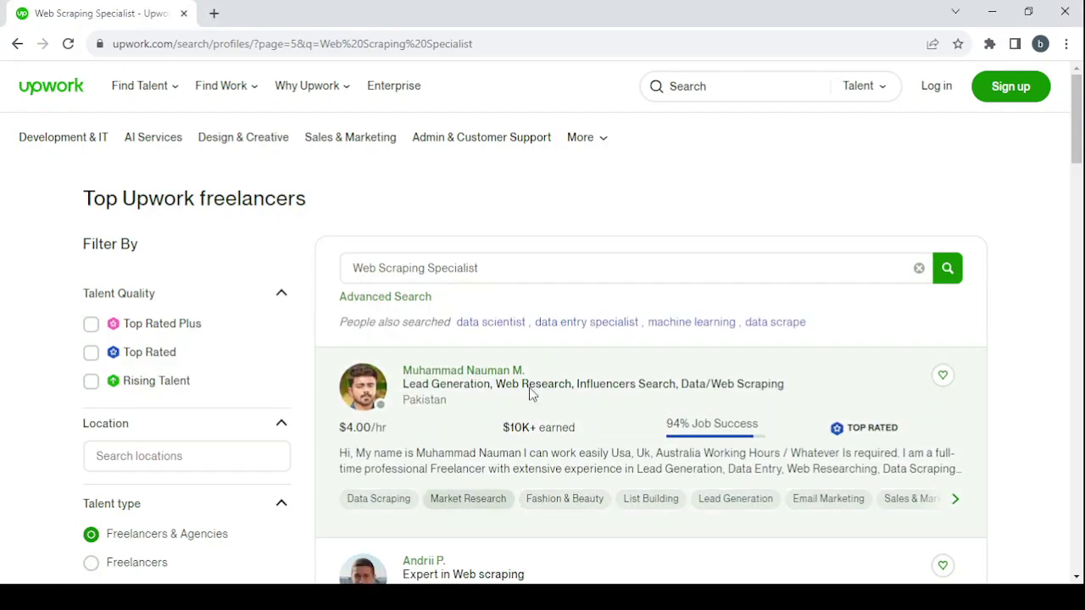
scroll(543, 356, down, 5)
scroll(542, 356, down, 7)
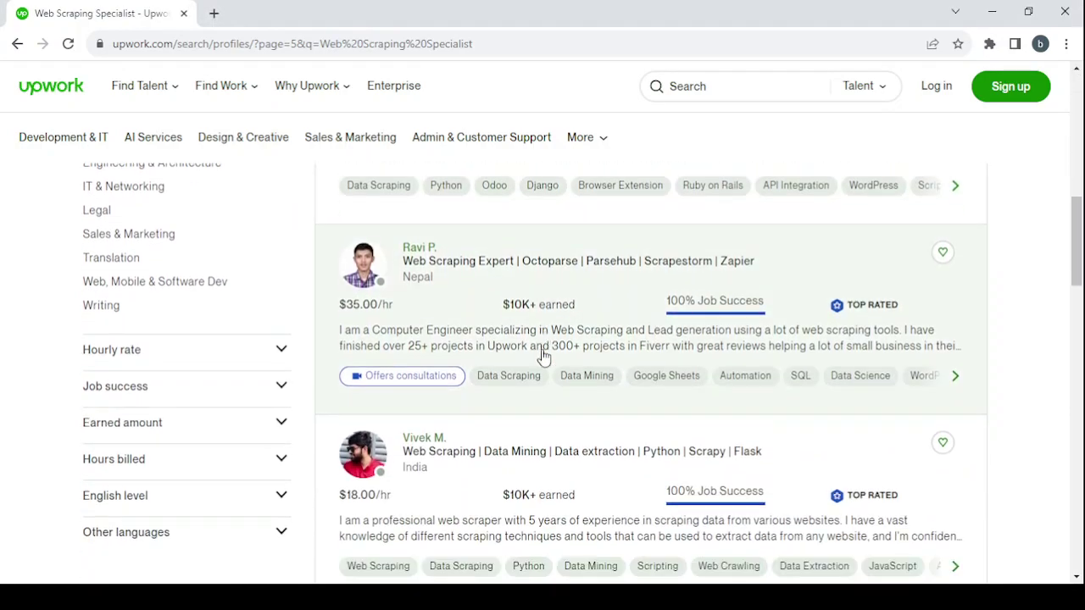
scroll(543, 356, down, 8)
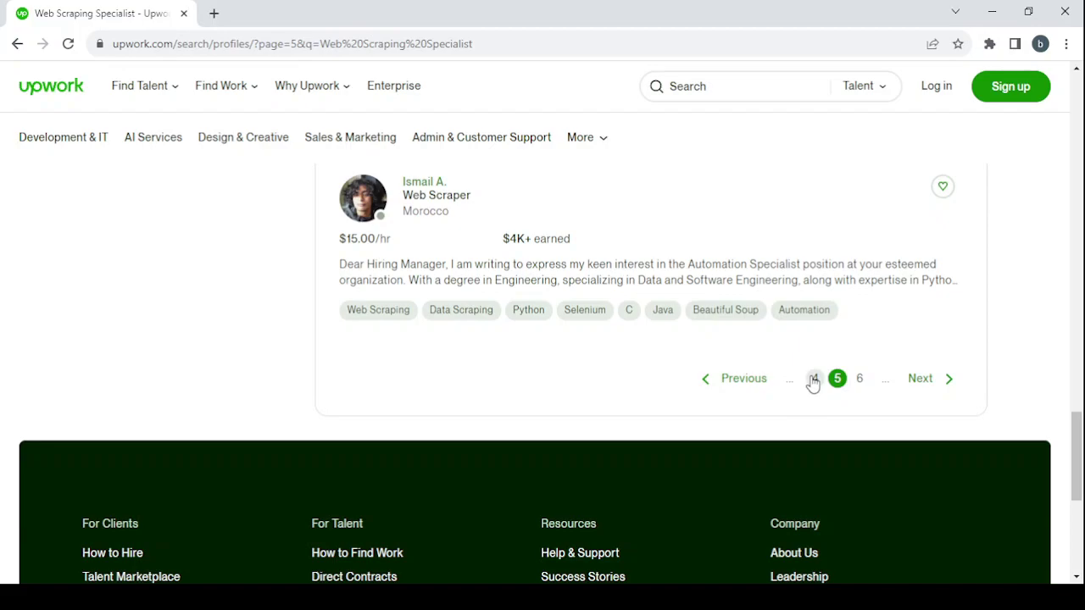
Return to page 4 of the talent results and look through its freelancer listings again
click(813, 379)
scroll(744, 398, down, 10)
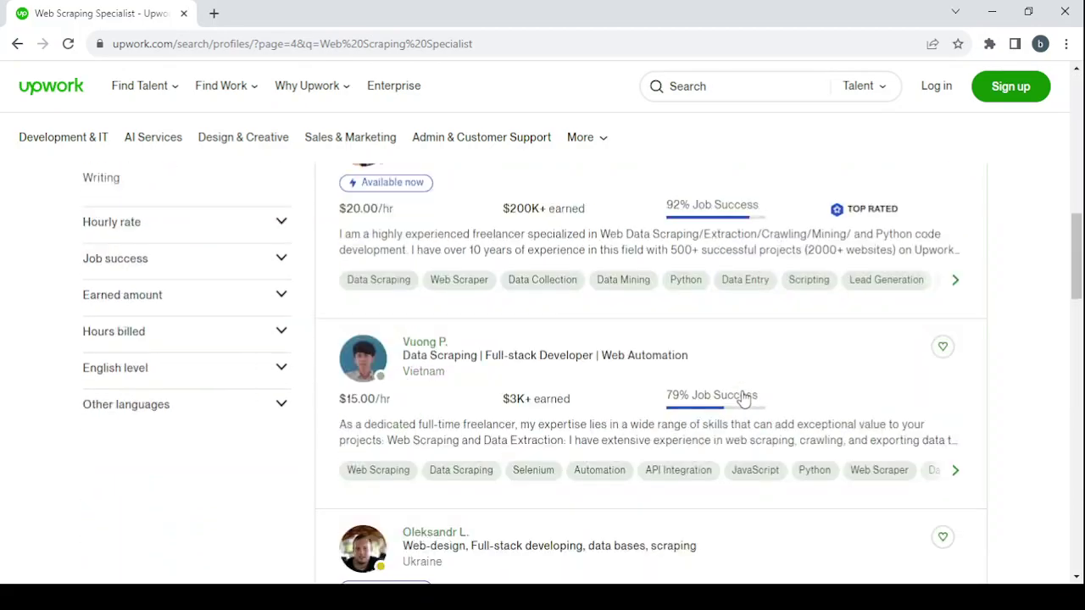
scroll(743, 398, down, 12)
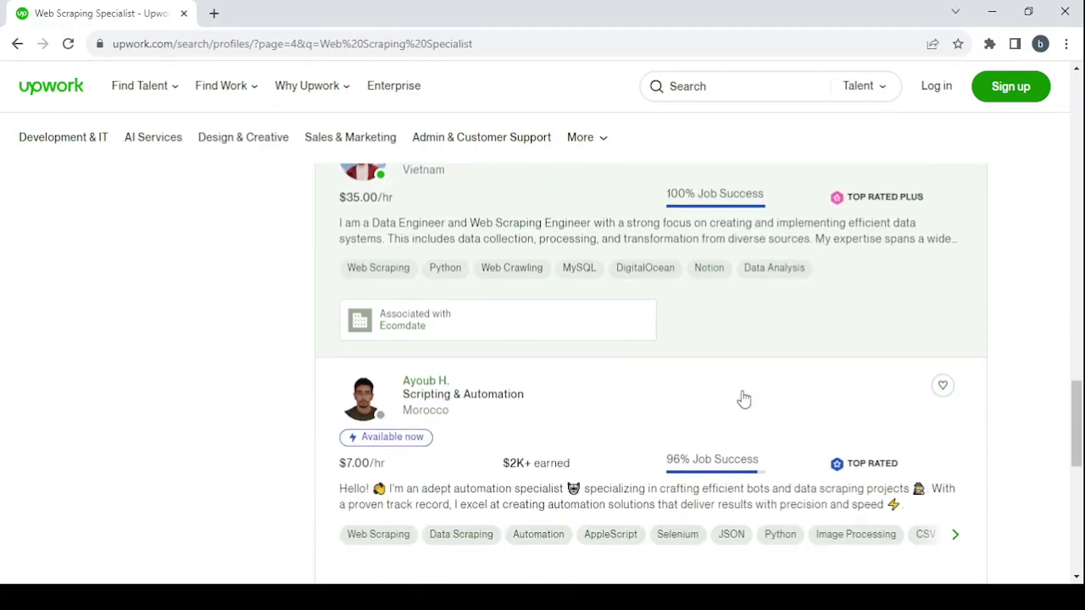
scroll(744, 398, down, 3)
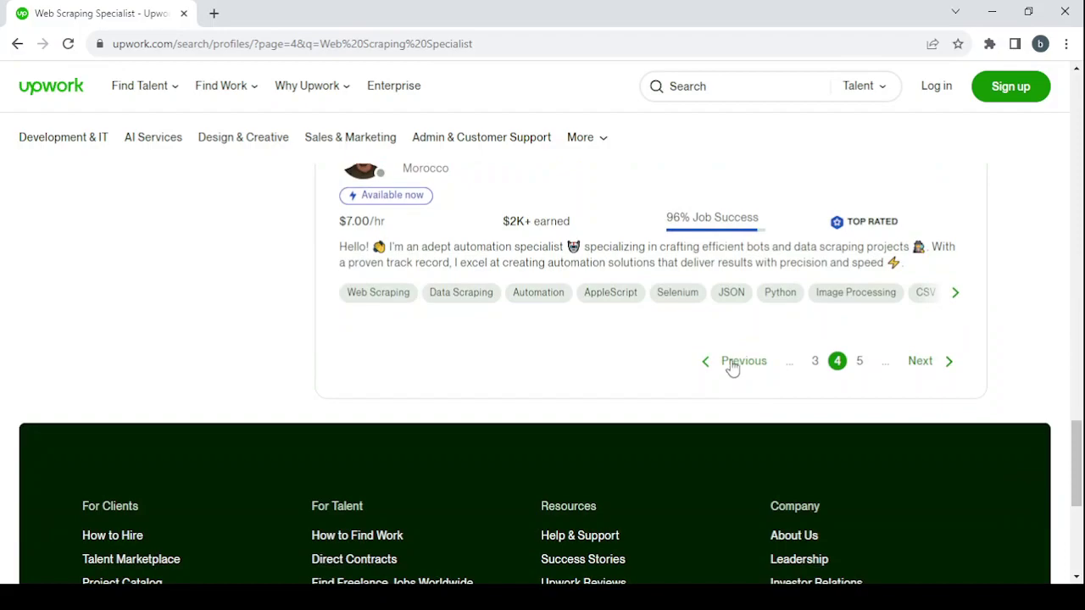
Go back to page 3 of the talent results, scan its listings, and return to page 1 to view the leading freelancers
click(732, 364)
scroll(732, 367, down, 10)
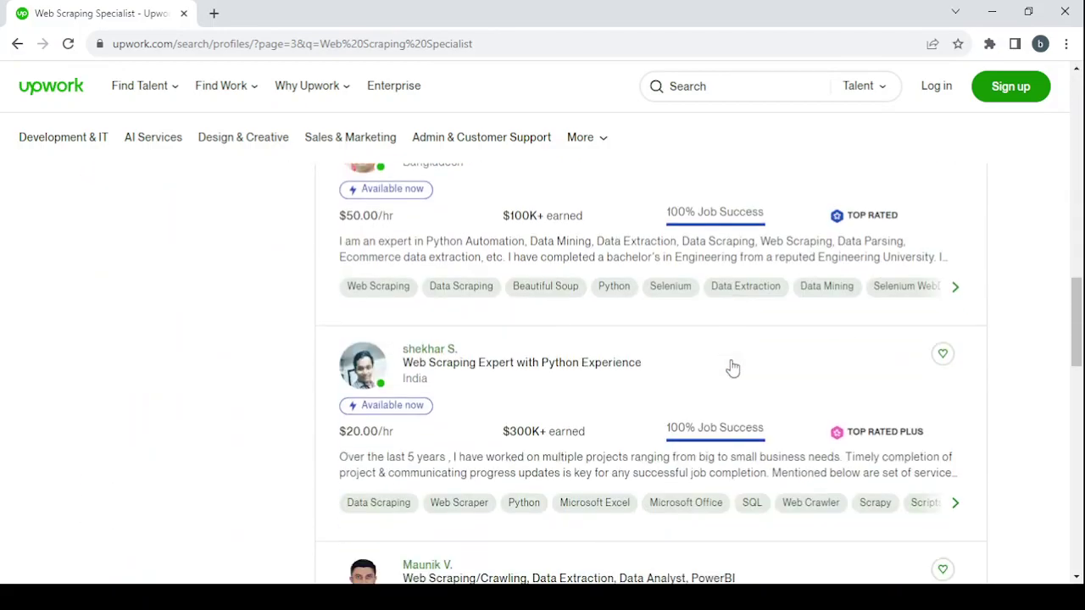
scroll(732, 367, down, 10)
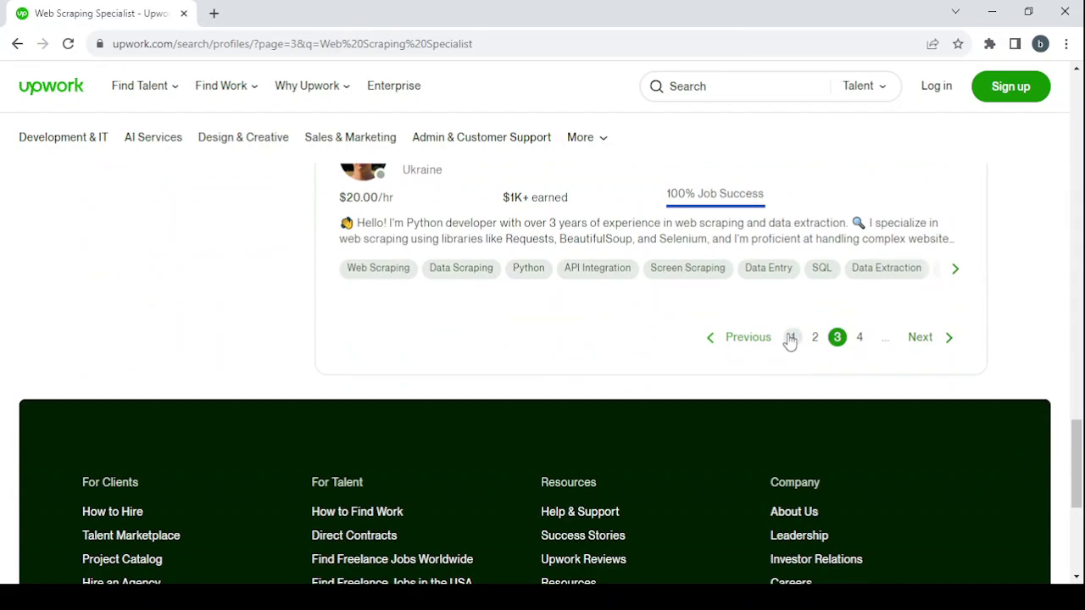
click(790, 338)
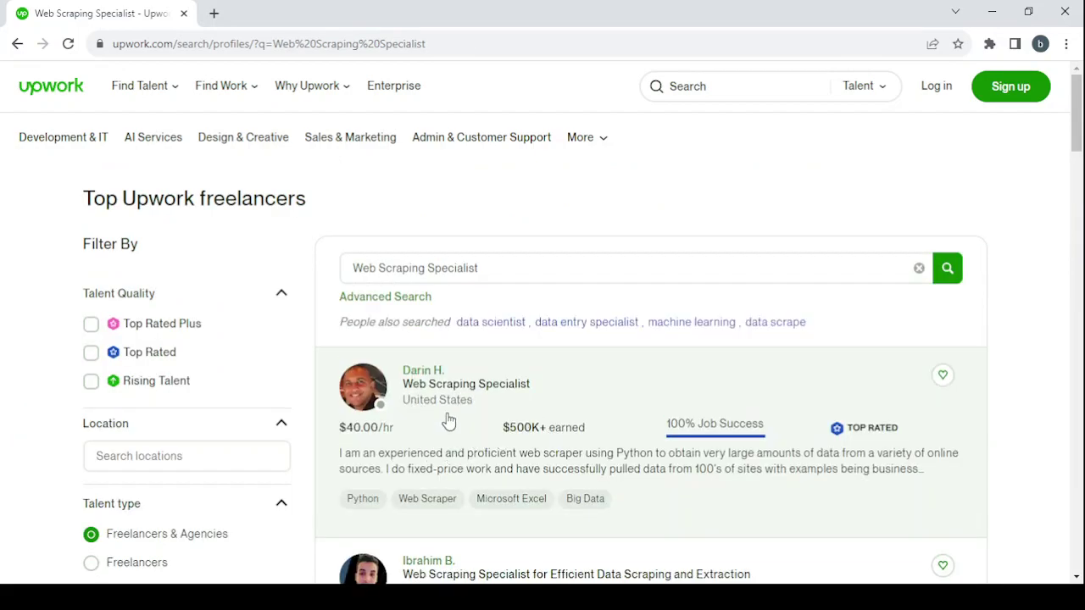
scroll(439, 415, down, 1)
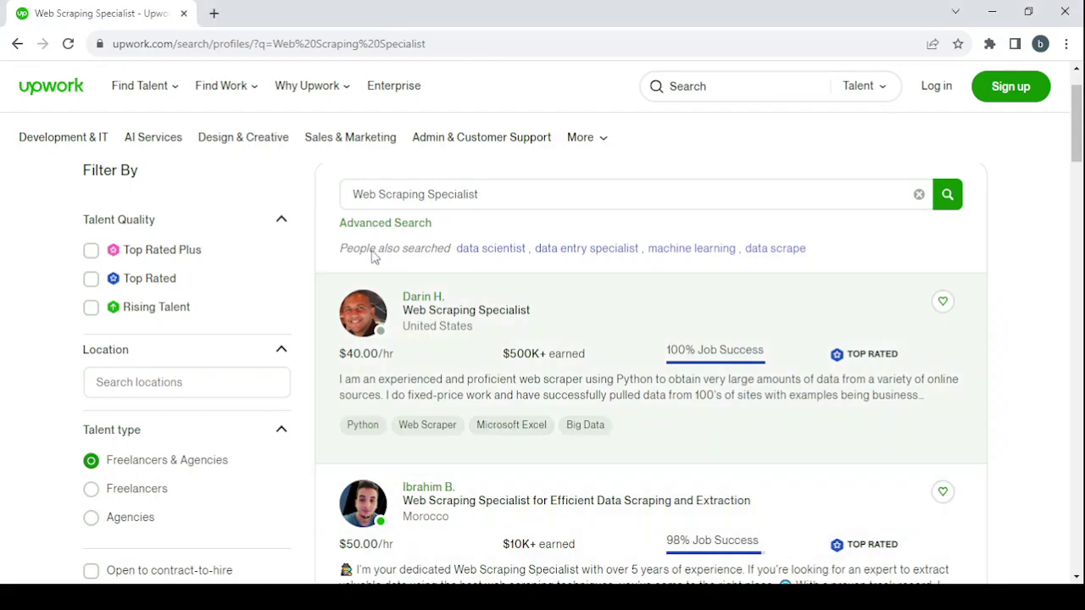
Open the "Find work for your skills" page and view the list of remote job categories
mouse_move(236, 102)
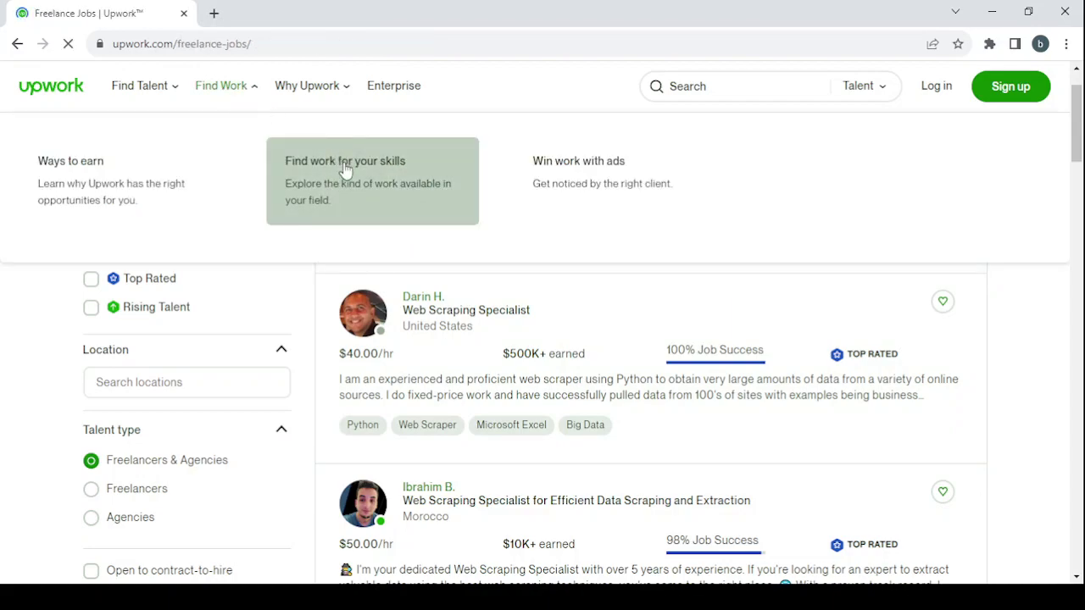
scroll(505, 380, down, 3)
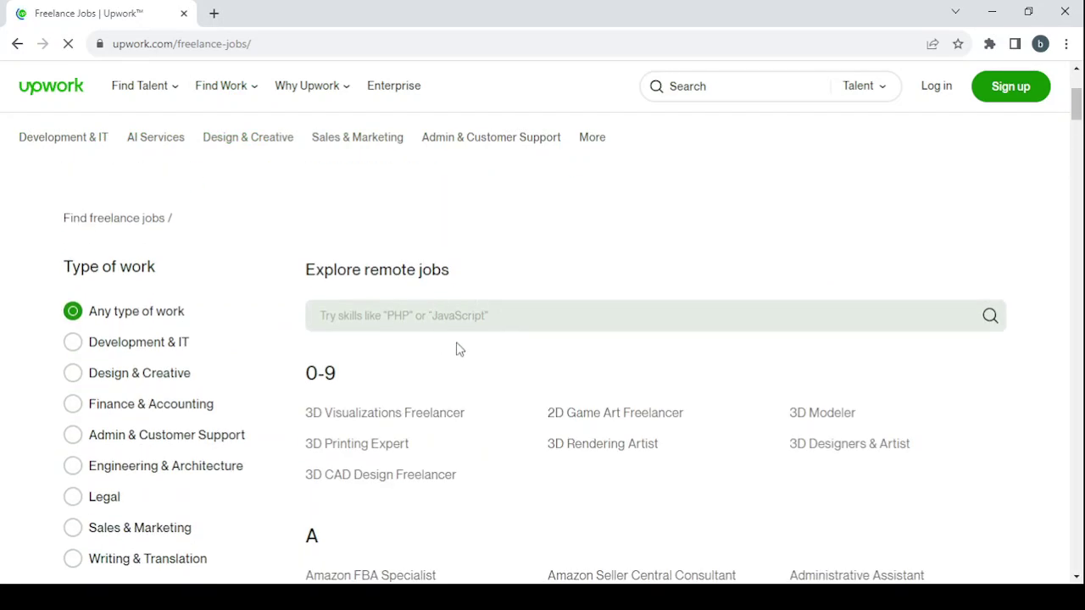